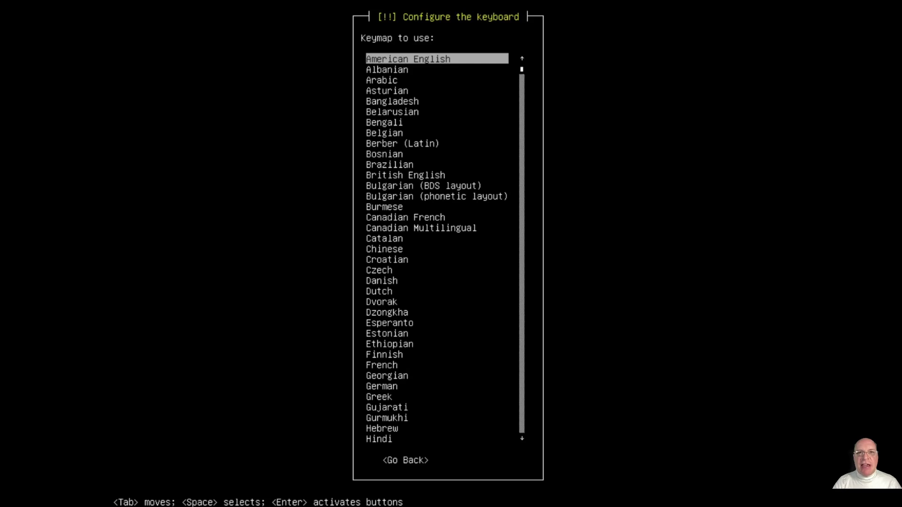
# - Choose the American English keymap and configure the network with hostname debbie1 and a blank domain name
pyautogui.press('Return')
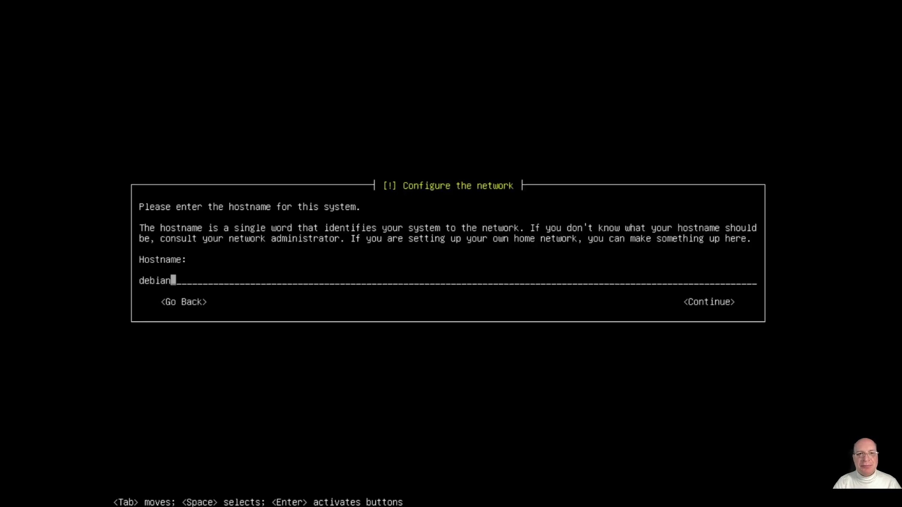
pyautogui.press('BackSpace')
pyautogui.press('BackSpace')
pyautogui.press('BackSpace')
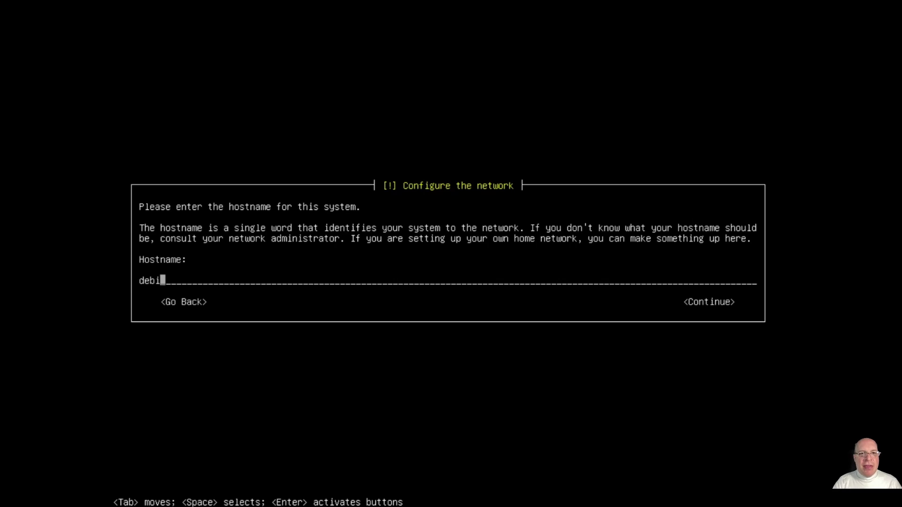
pyautogui.write('bie1')
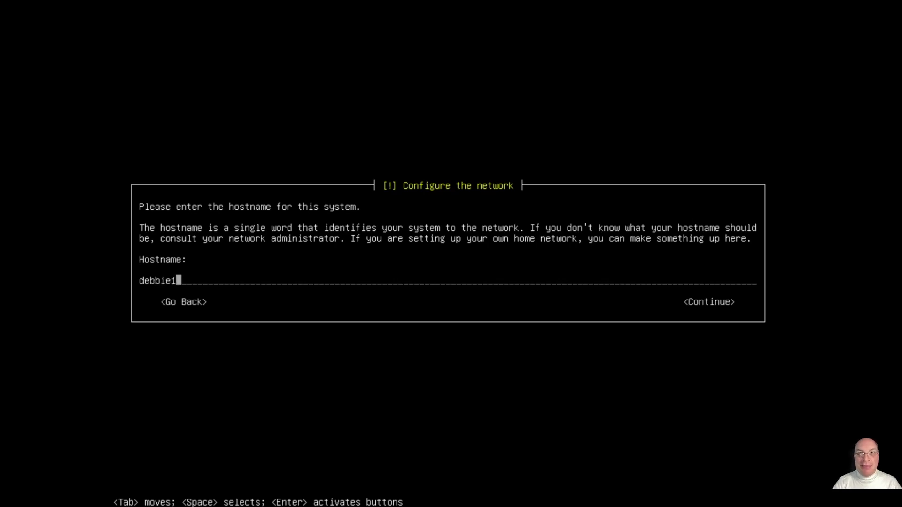
pyautogui.press('Return')
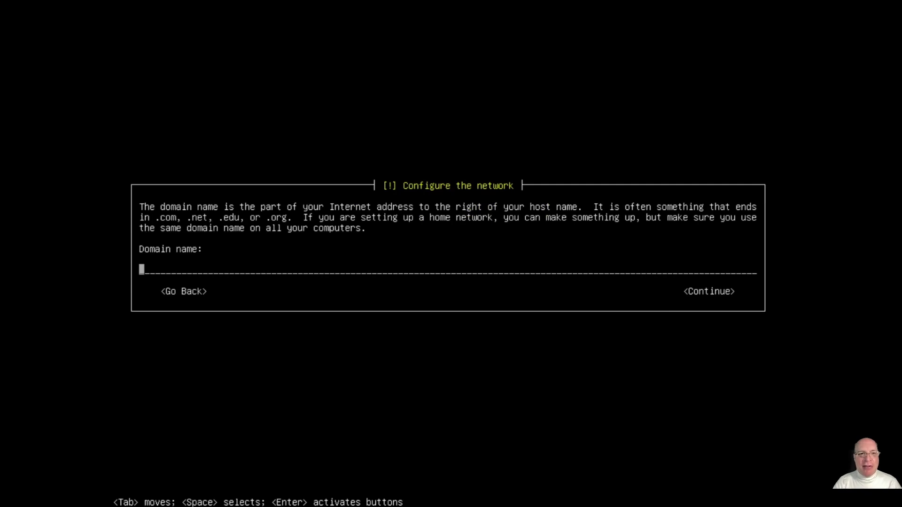
pyautogui.press('Return')
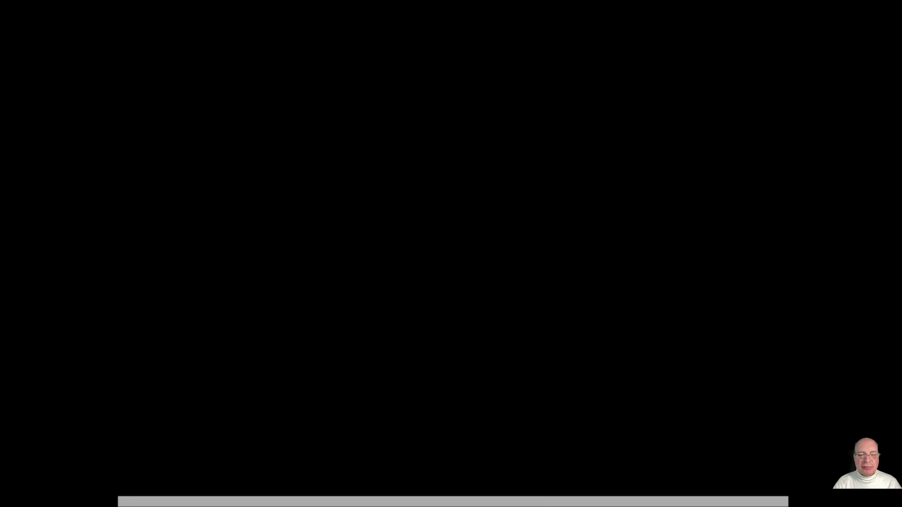
# - Set the root account password and re-enter it for verification
pyautogui.write('*********')
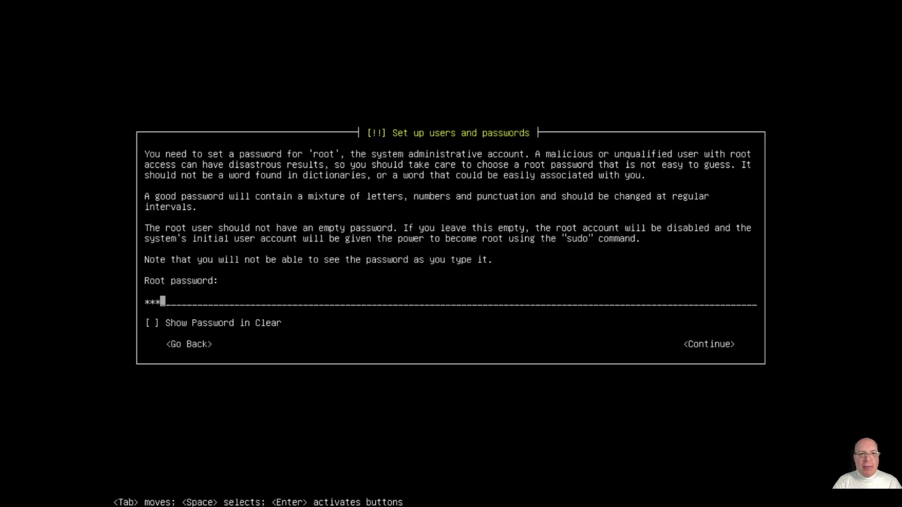
pyautogui.press('Return')
pyautogui.write('*********')
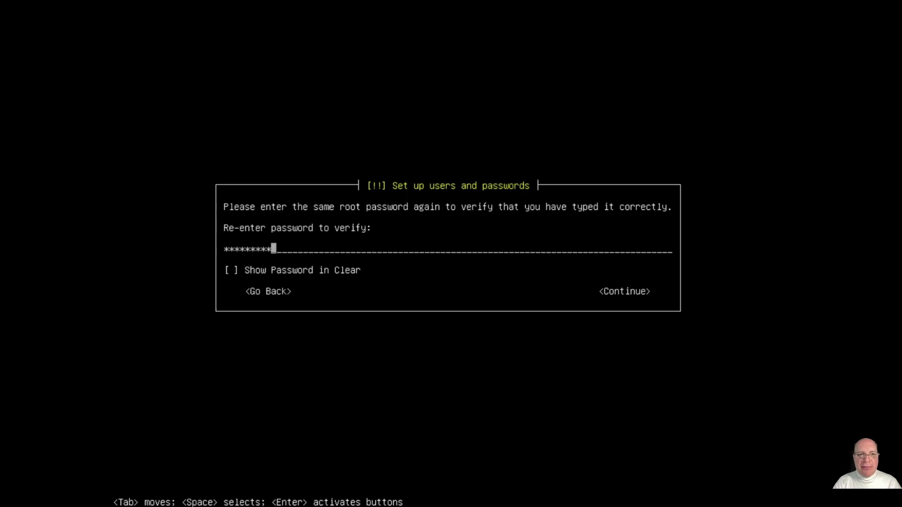
pyautogui.press('Return')
# - Enter the new user's full name and accept the suggested username for the account
pyautogui.write('stephen')
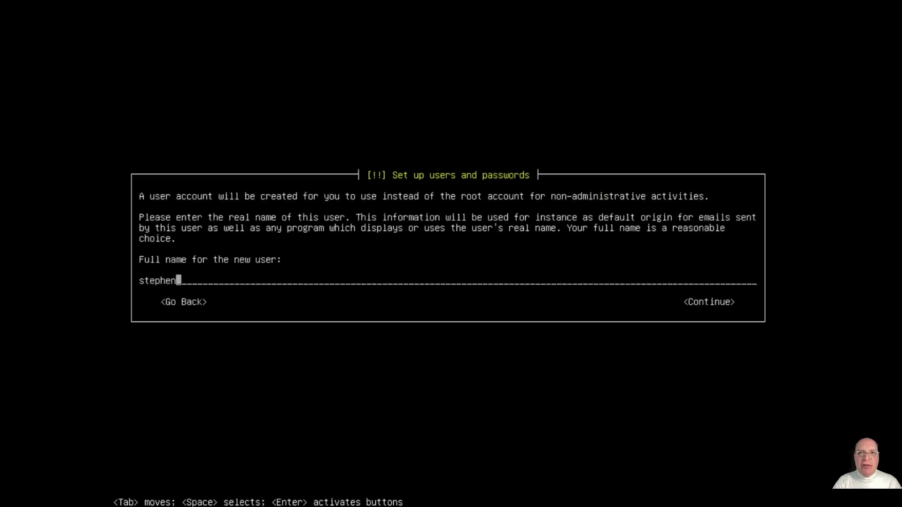
pyautogui.press('Return')
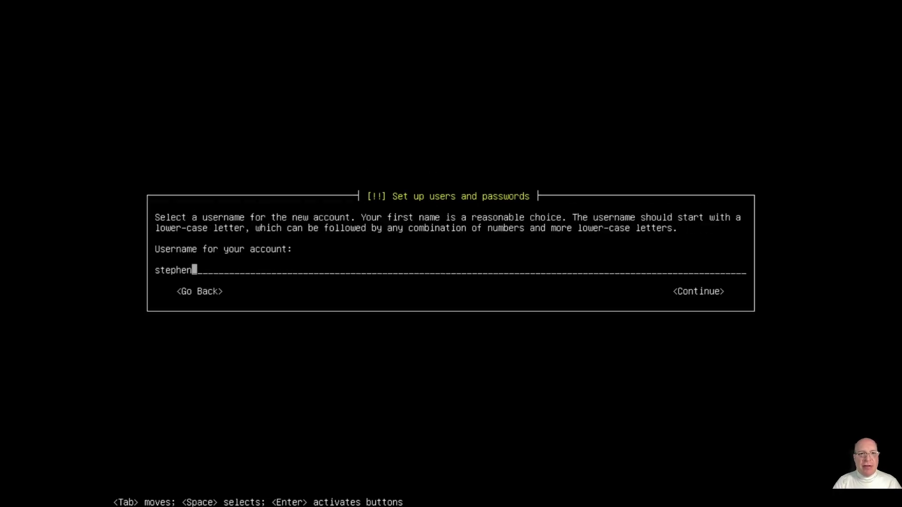
pyautogui.press('Return')
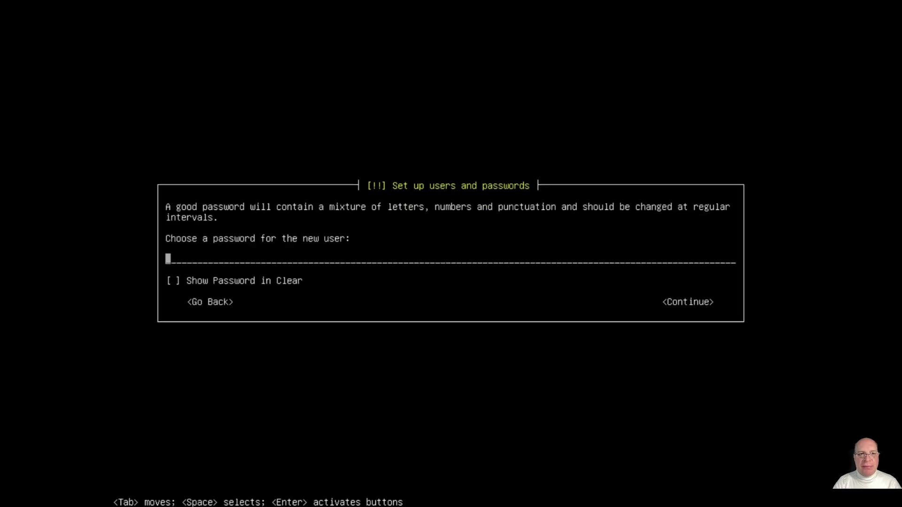
# - Set the new user's account password and re-enter it for verification
pyautogui.write('*********')
pyautogui.press('Return')
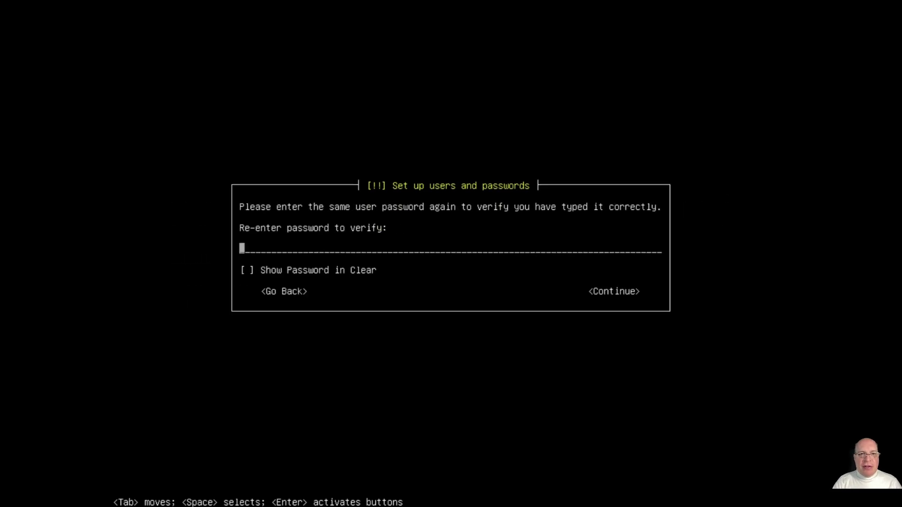
pyautogui.write('*********')
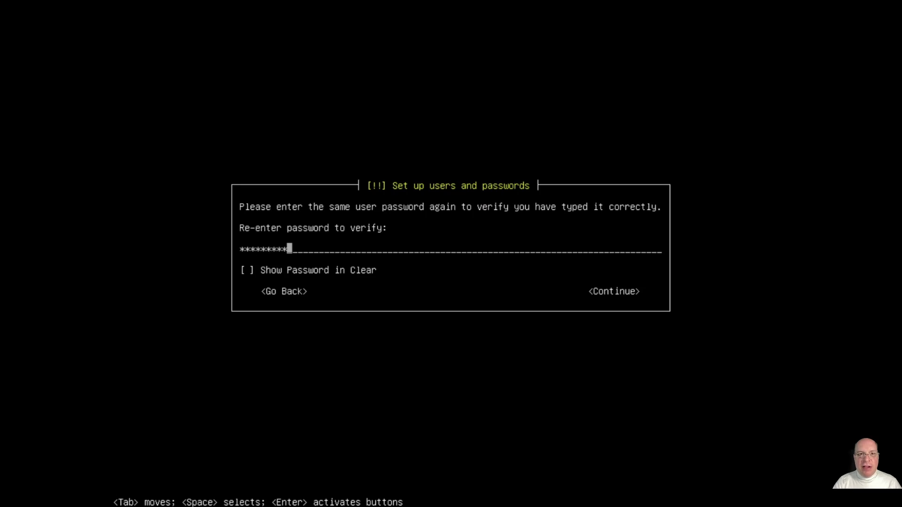
pyautogui.press('Return')
# - Set the system clock's time zone to Pacific
pyautogui.press('Down')
pyautogui.press('Down')
pyautogui.press('Down')
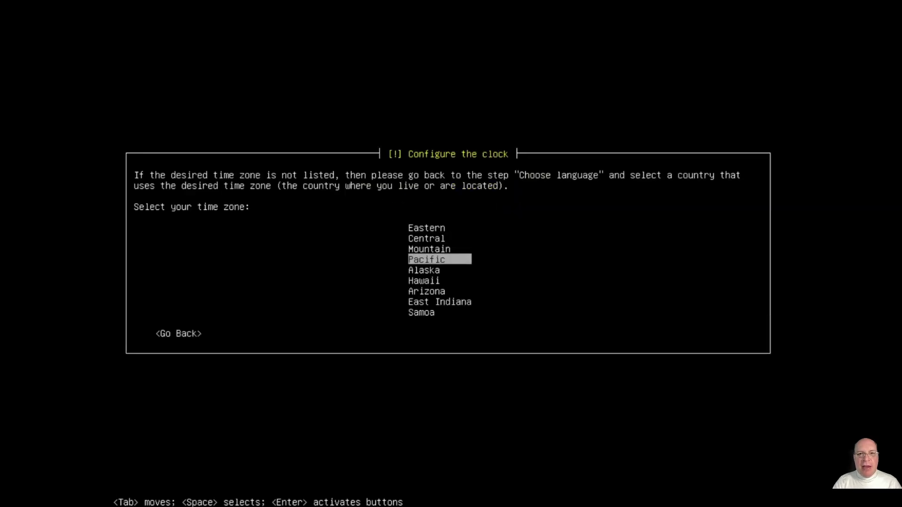
pyautogui.press('Return')
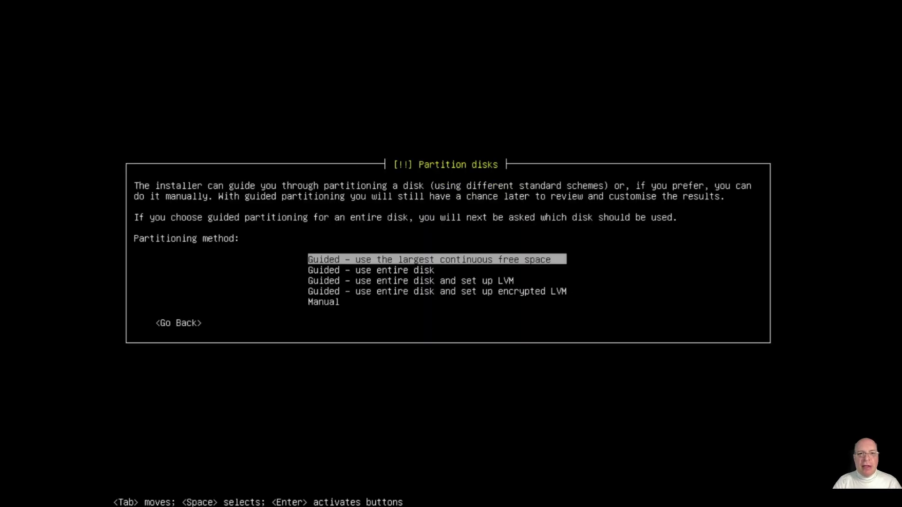
# - Choose Manual as the disk partitioning method
pyautogui.press('Down')
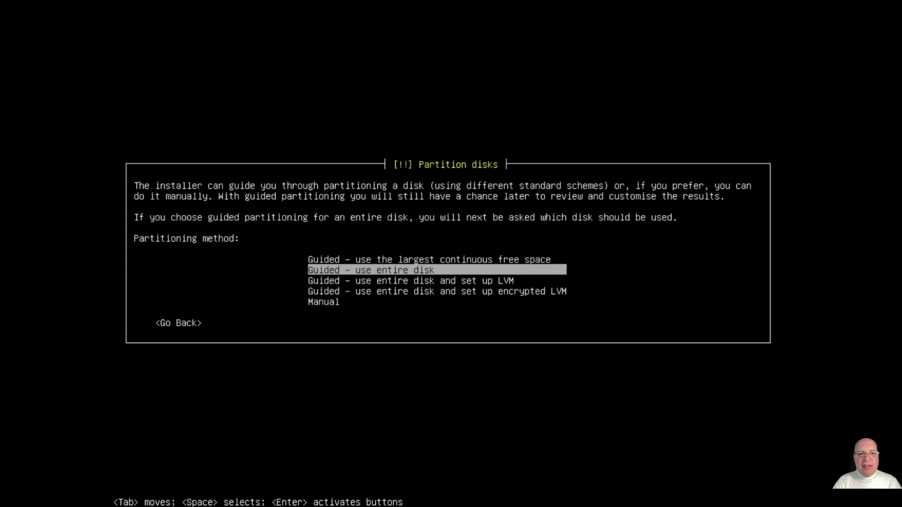
pyautogui.press('Down')
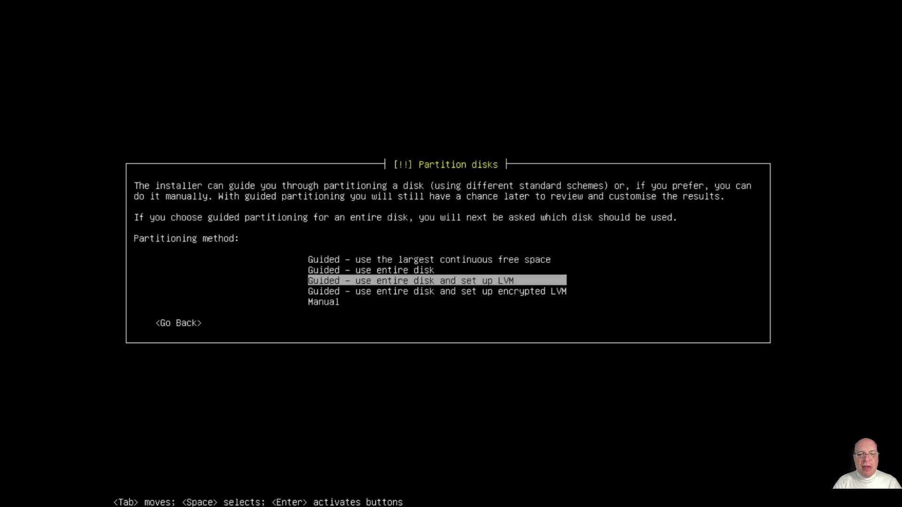
pyautogui.press('Down')
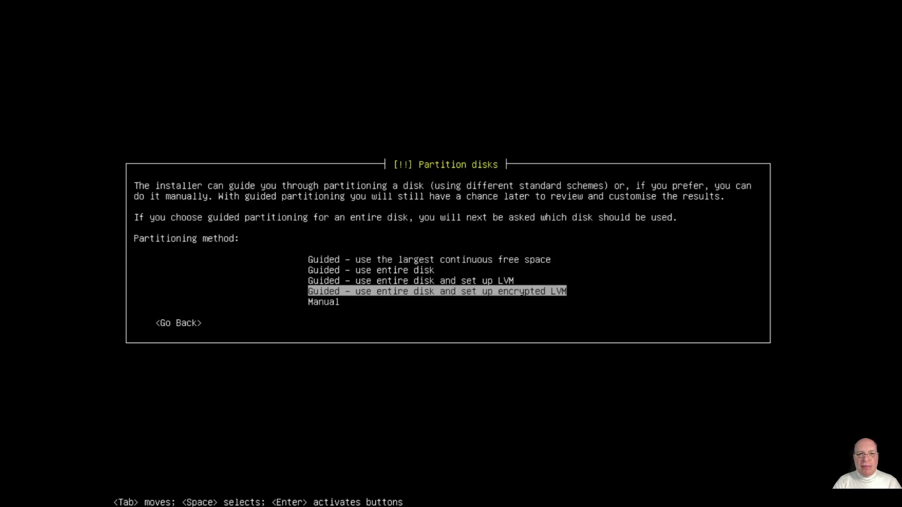
pyautogui.press('Down')
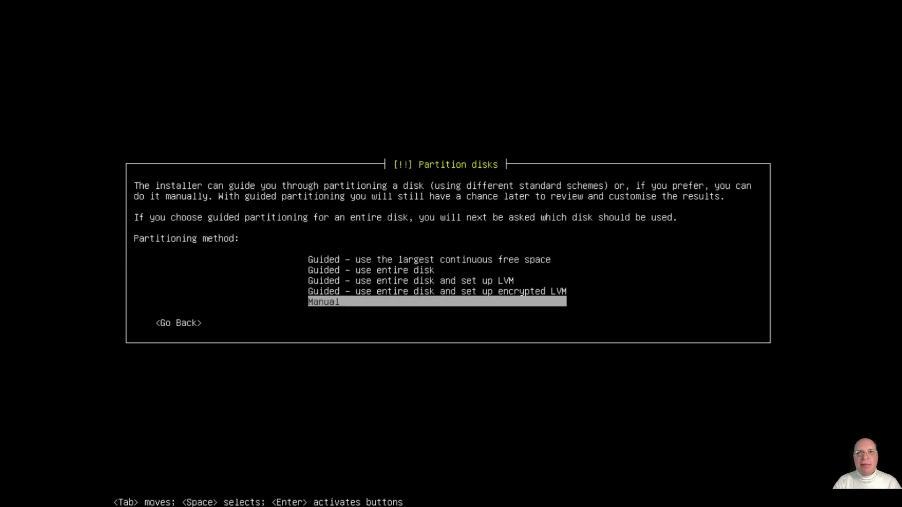
pyautogui.press('Return')
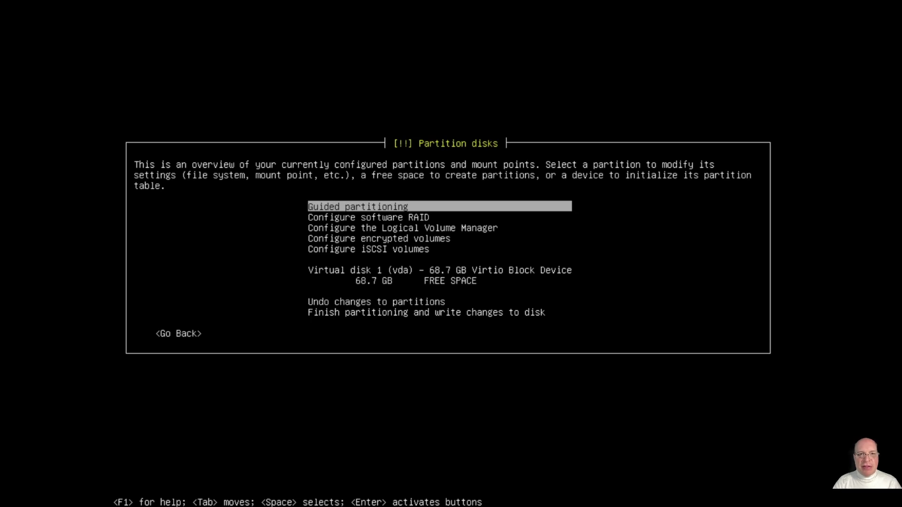
# - Create a new partition in the free space of Virtual disk 1 (vda), using the full 68.7 GB
pyautogui.press('Down')
pyautogui.press('Down')
pyautogui.press('Down')
pyautogui.press('Down')
pyautogui.press('Down')
pyautogui.press('Down')
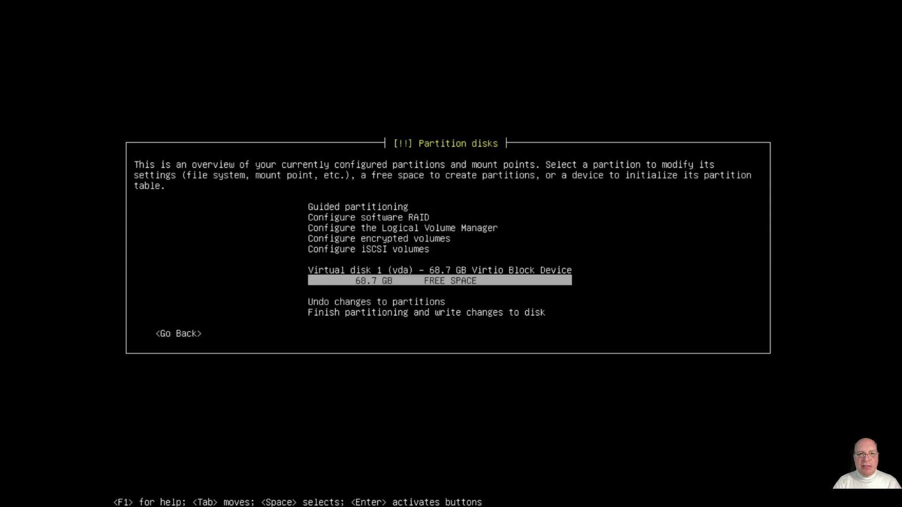
pyautogui.press('Return')
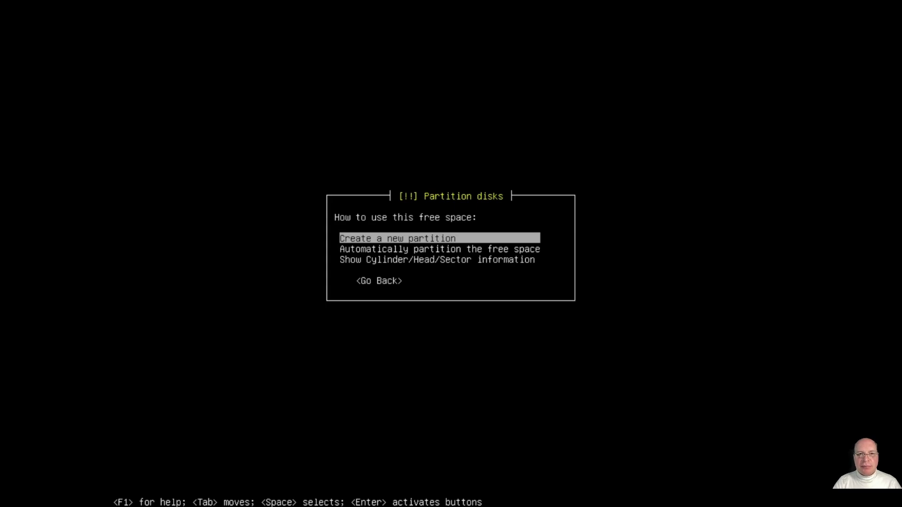
pyautogui.press('Return')
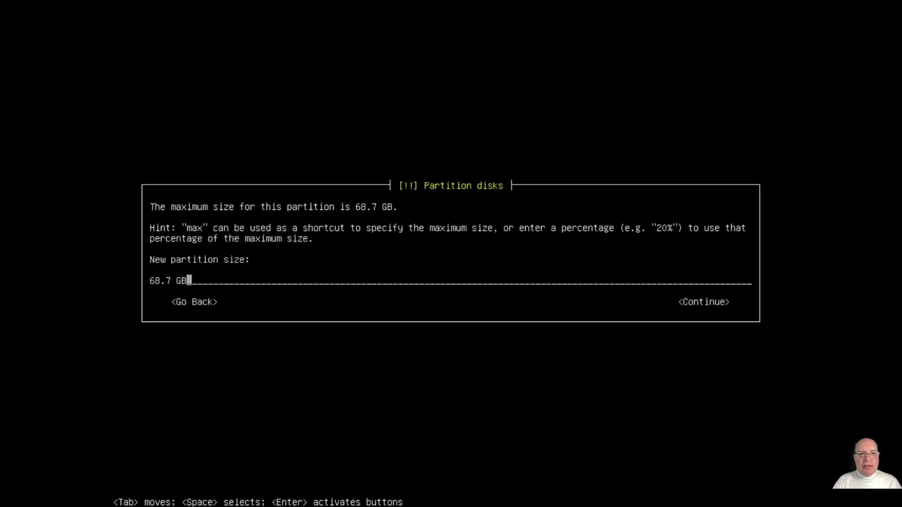
pyautogui.press('Return')
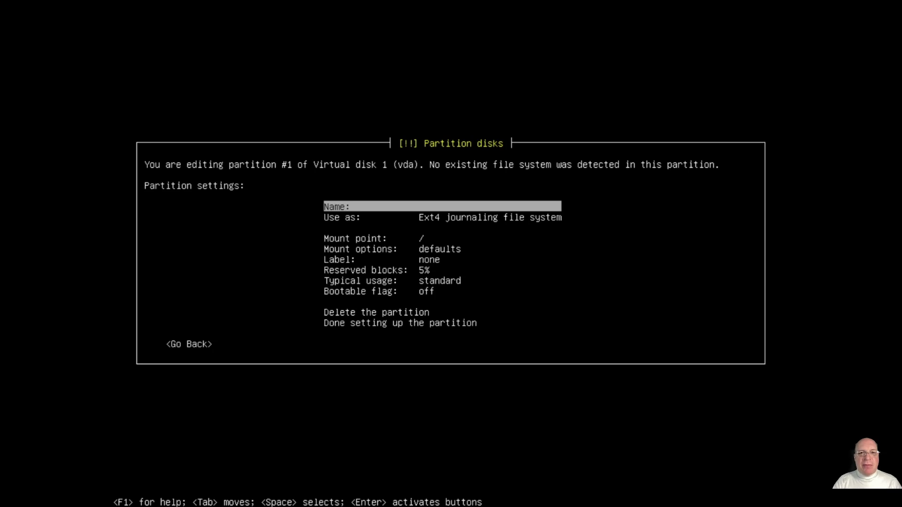
# - Name the new partition Debian
pyautogui.press('Return')
pyautogui.write('Debian')
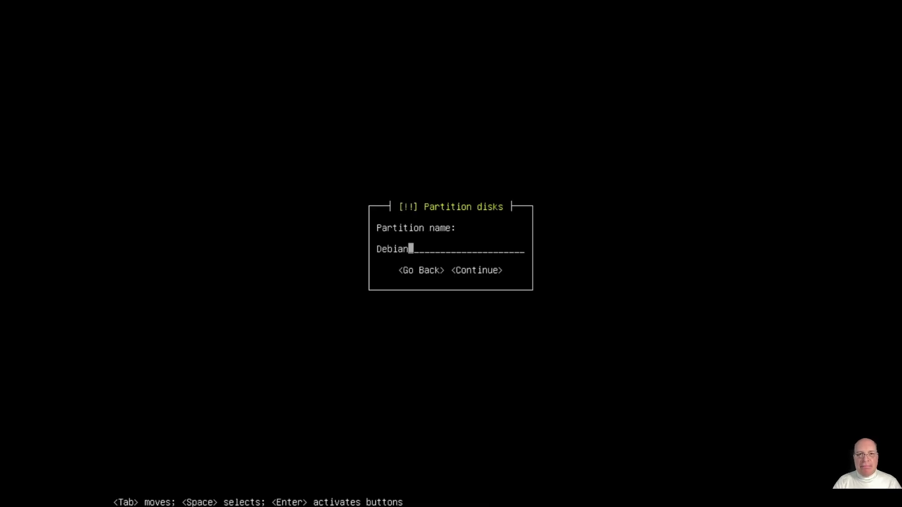
pyautogui.press('Return')
# - Set the label of the partition's file system to Debian
pyautogui.press('Down')
pyautogui.press('Down')
pyautogui.press('Down')
pyautogui.press('Down')
pyautogui.press('Down')
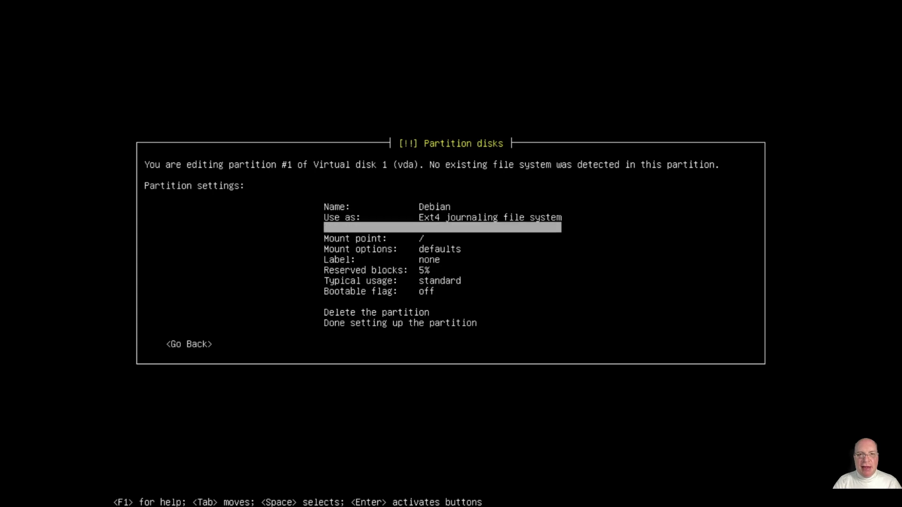
pyautogui.press('Return')
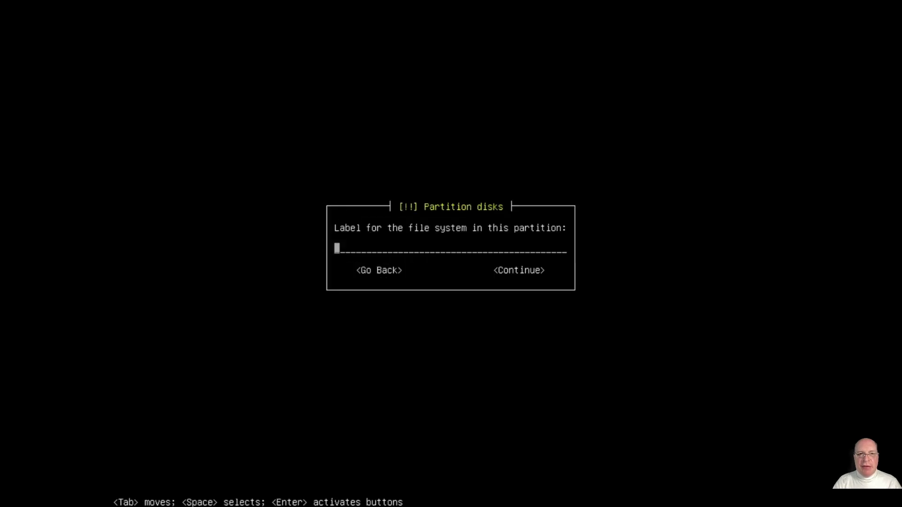
pyautogui.write('Debian')
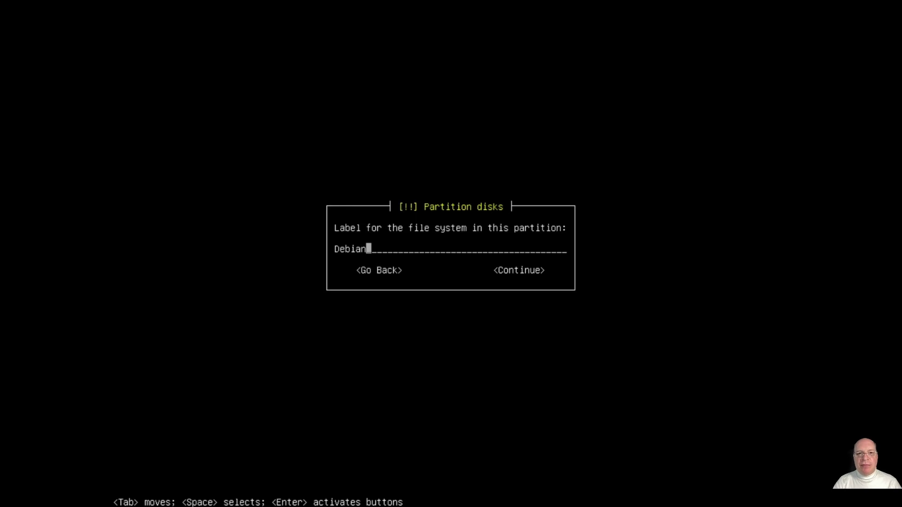
pyautogui.press('Return')
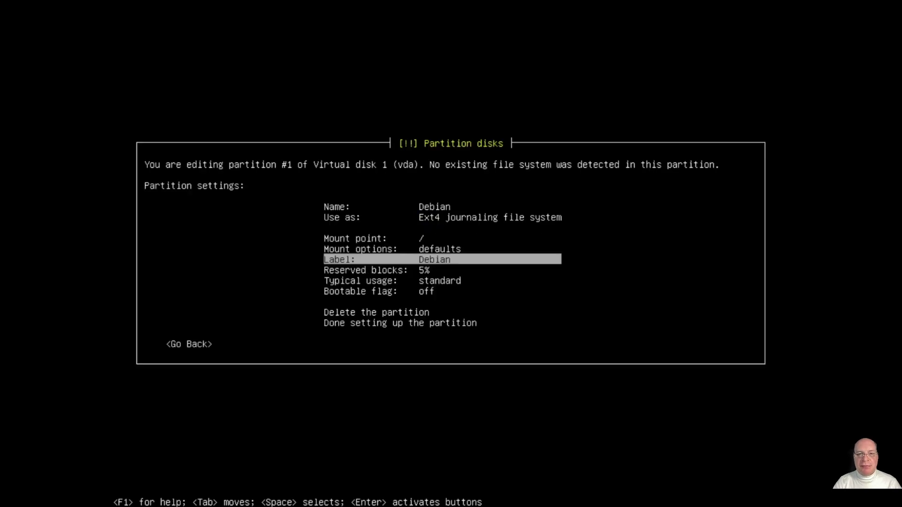
# - Finish setting up the Debian partition, leaving its remaining settings at their defaults
pyautogui.press('Down')
pyautogui.press('Down')
pyautogui.press('Down')
pyautogui.press('Down')
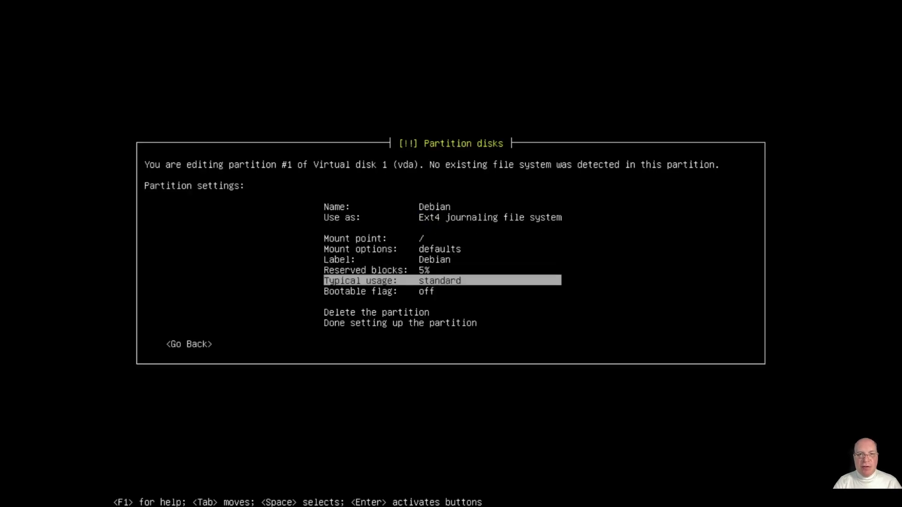
pyautogui.press('Down')
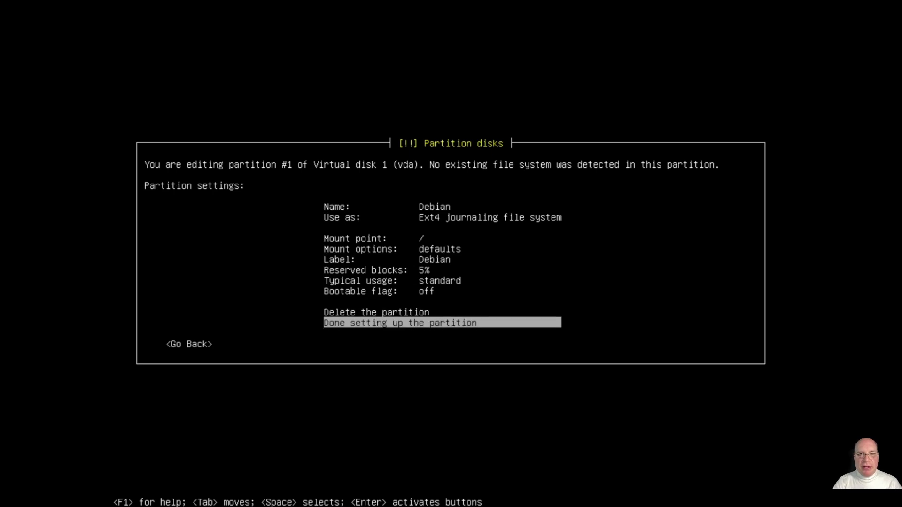
pyautogui.press('Return')
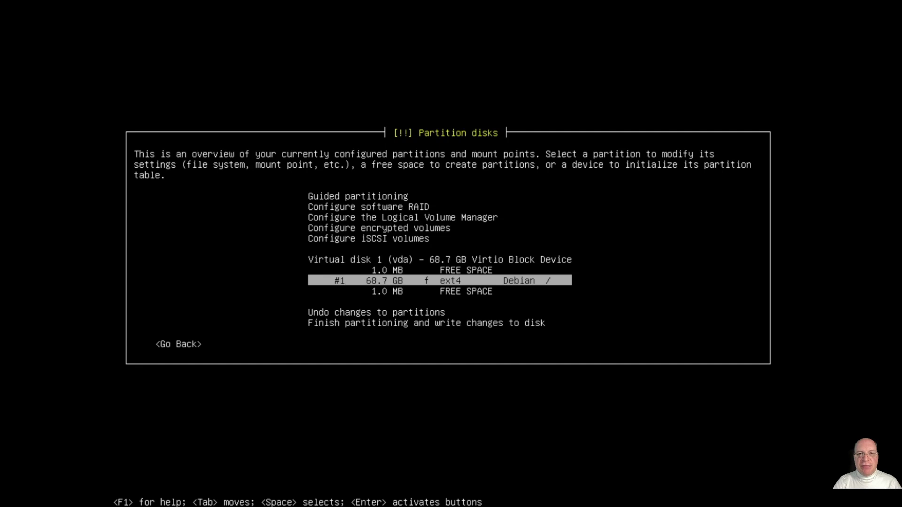
# - Finish partitioning and continue to the disk-write confirmation without assigning any swap space
pyautogui.press('Down')
pyautogui.press('Down')
pyautogui.press('Down')
pyautogui.press('Down')
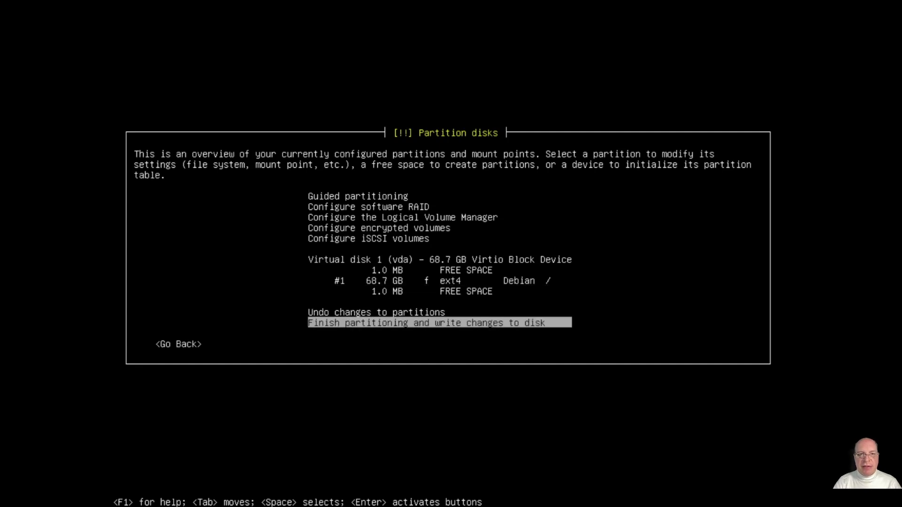
pyautogui.press('Return')
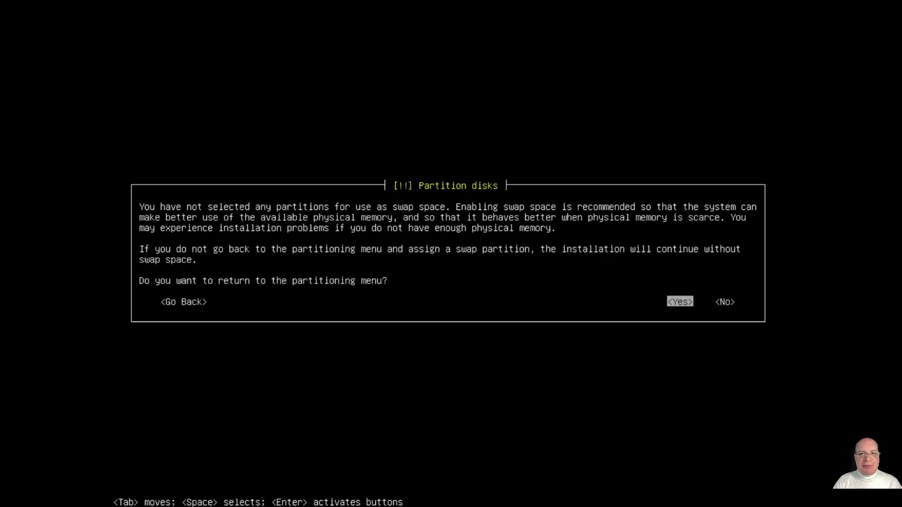
pyautogui.press('Tab')
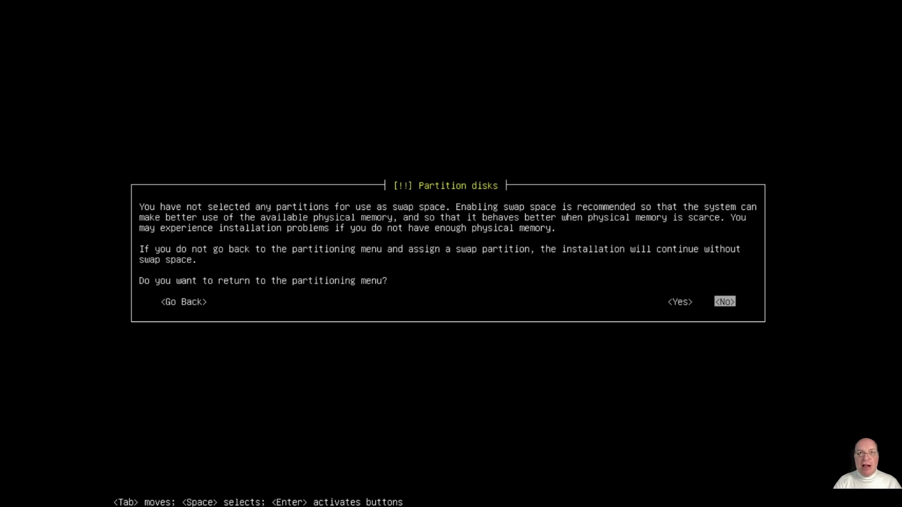
pyautogui.press('Return')
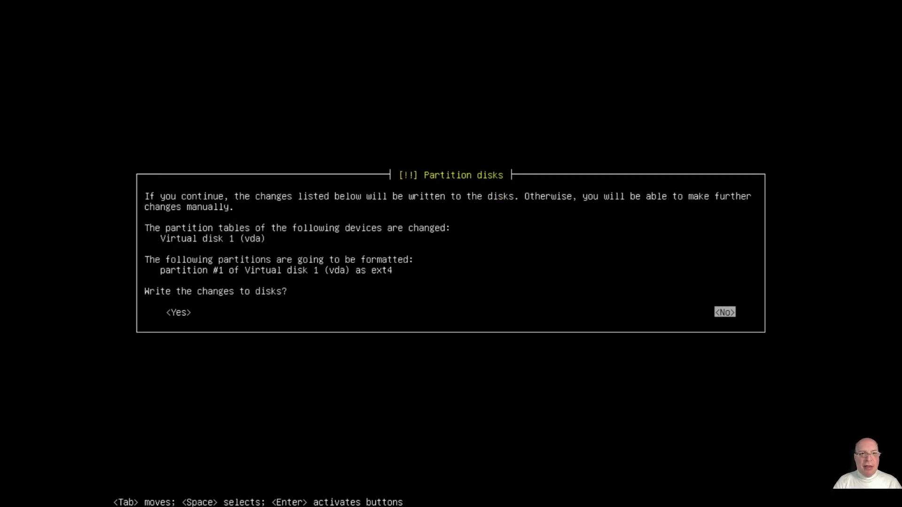
# - Write the partition changes to the disk and decline scanning extra installation media
pyautogui.press('Tab')
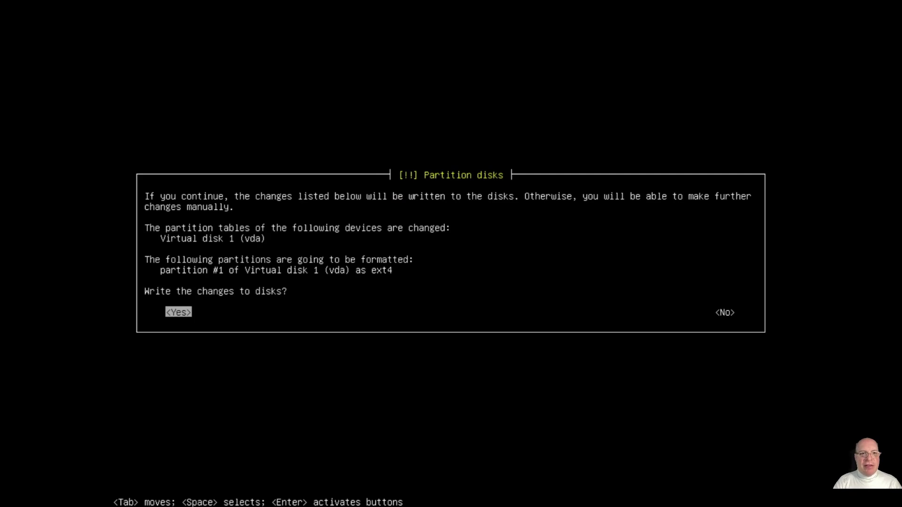
pyautogui.press('Return')
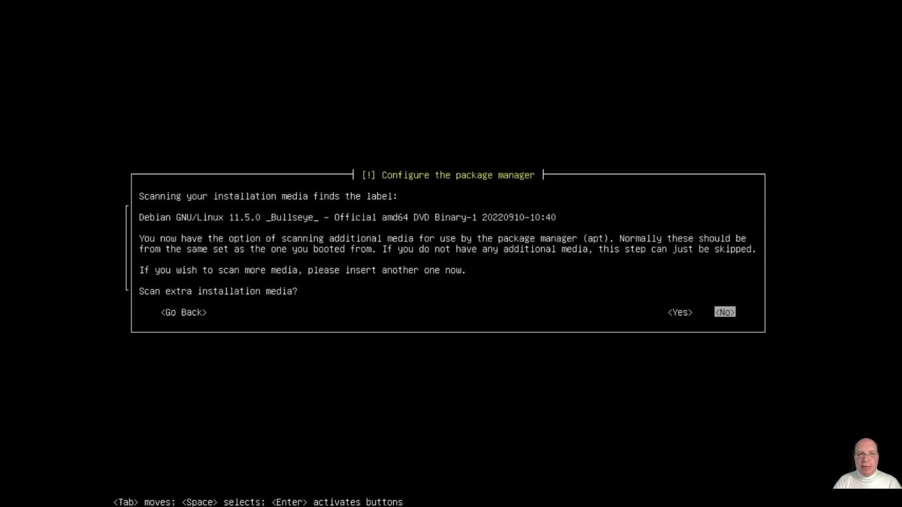
pyautogui.press('Return')
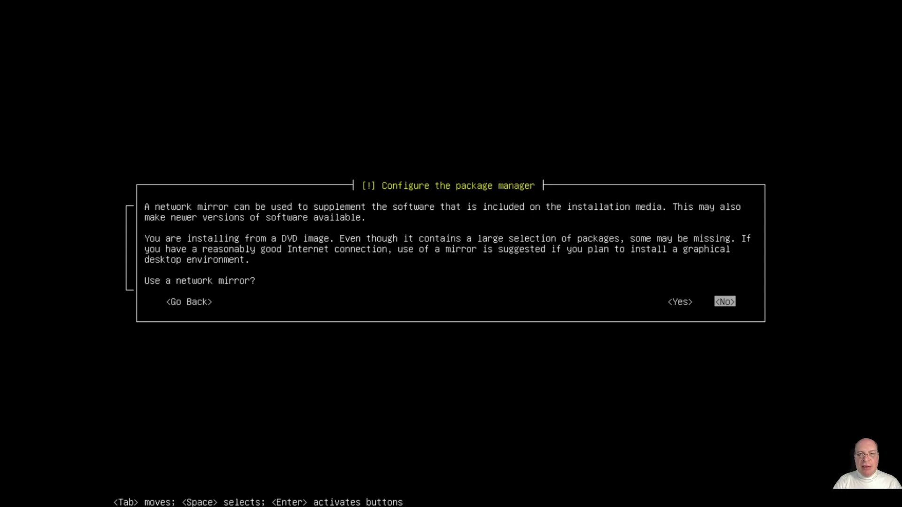
# - Use a network mirror for the package manager, choosing United States and debian.osuosl.org, and leave the HTTP proxy blank
pyautogui.press('Left')
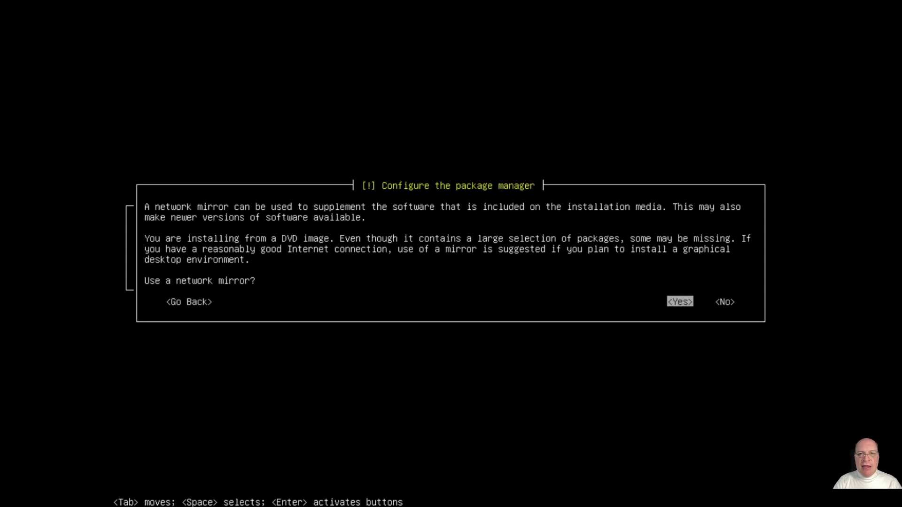
pyautogui.press('Return')
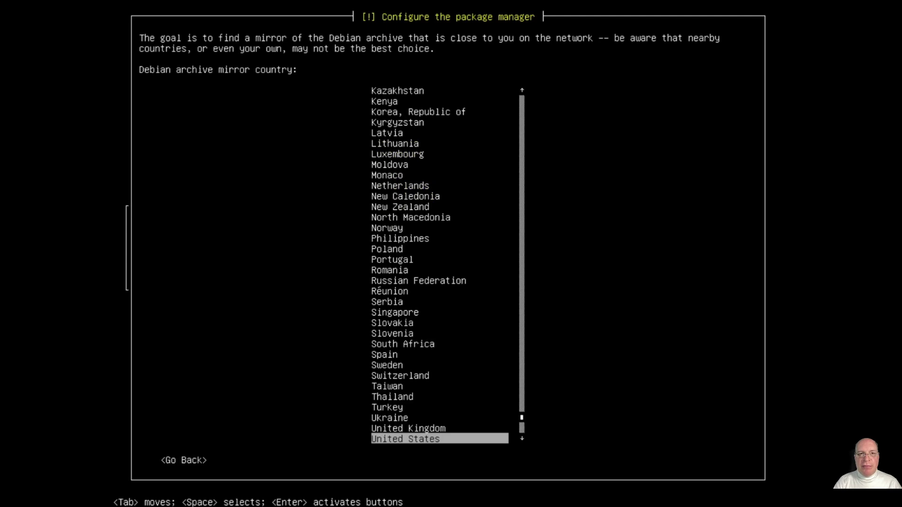
pyautogui.press('Return')
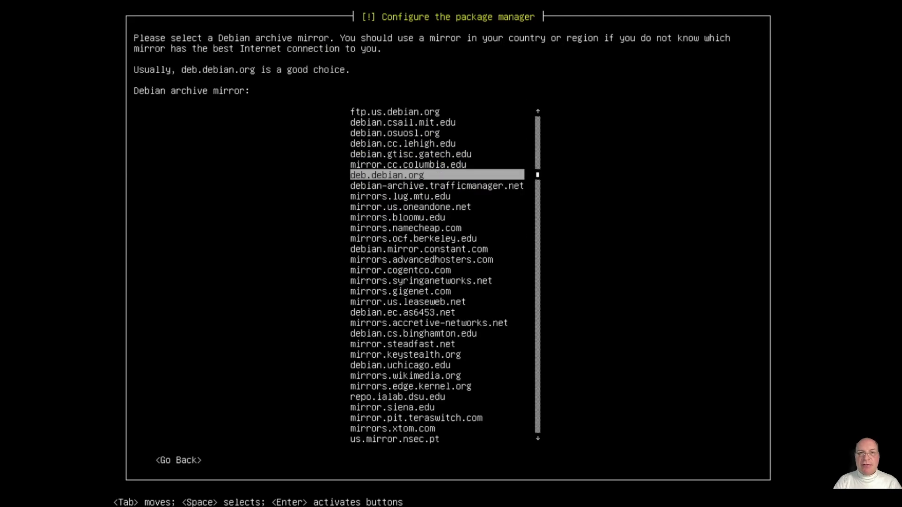
pyautogui.press('Up')
pyautogui.press('Up')
pyautogui.press('Up')
pyautogui.press('Up')
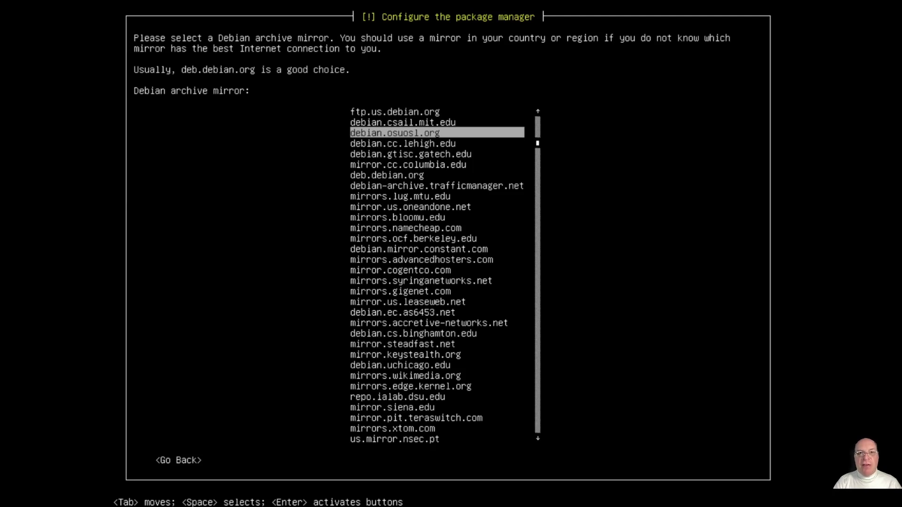
pyautogui.press('Return')
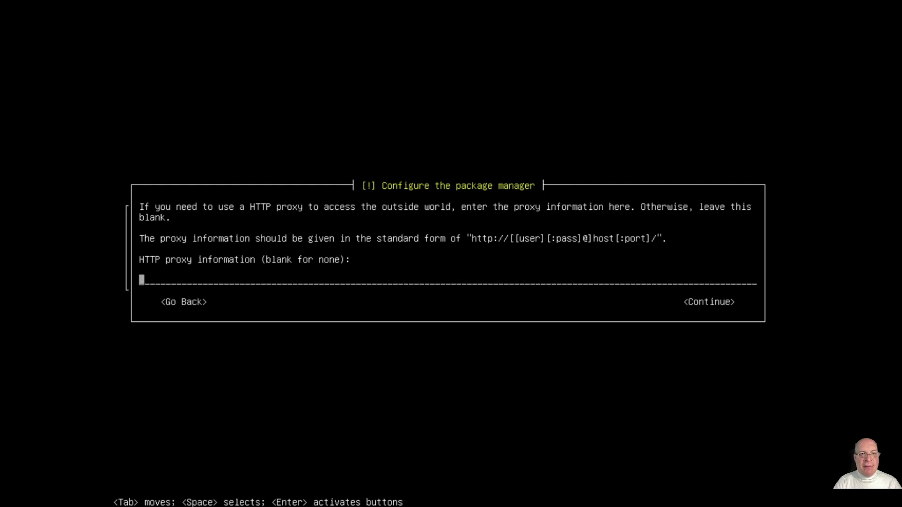
pyautogui.press('Tab')
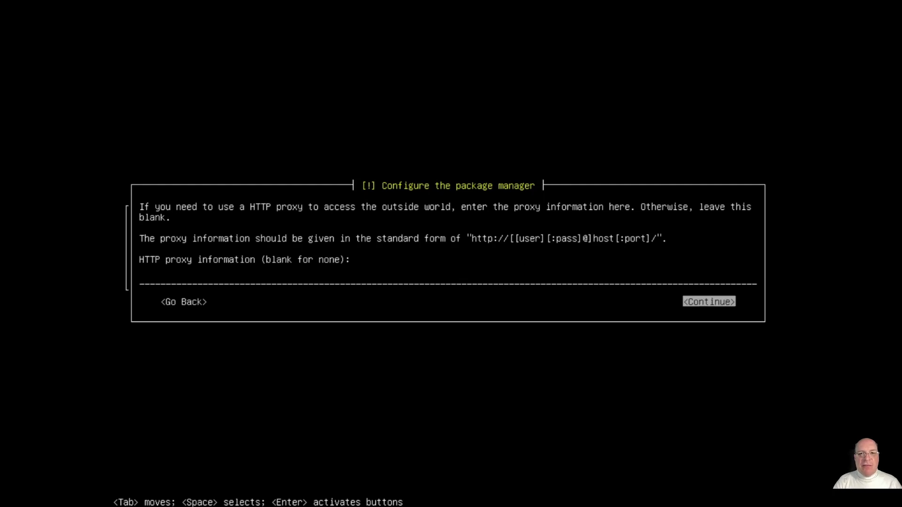
pyautogui.press('Return')
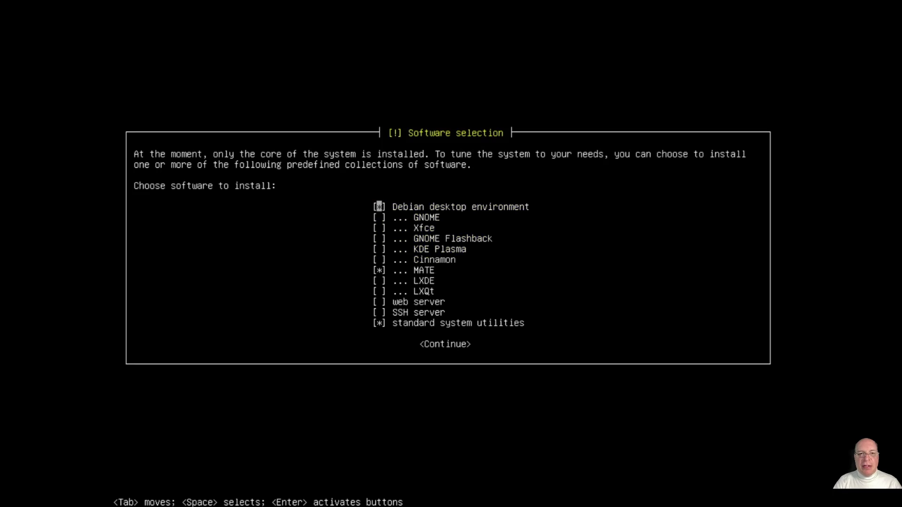
# - Install only the SSH server and standard system utilities, deselecting the Debian desktop environment and MATE
pyautogui.press('space')
pyautogui.press('Down')
pyautogui.press('Down')
pyautogui.press('Down')
pyautogui.press('Down')
pyautogui.press('Down')
pyautogui.press('Down')
pyautogui.press('Down')
pyautogui.press('Down')
pyautogui.press('Down')
pyautogui.press('Down')
pyautogui.press('space')
pyautogui.press('Down')
pyautogui.press('Up')
pyautogui.press('Down')
pyautogui.press('Up')
pyautogui.press('Tab')
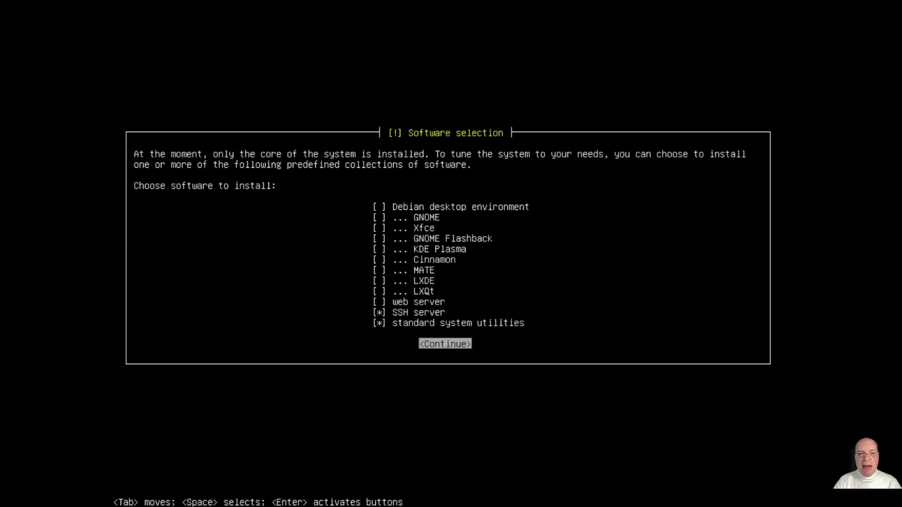
pyautogui.press('Return')
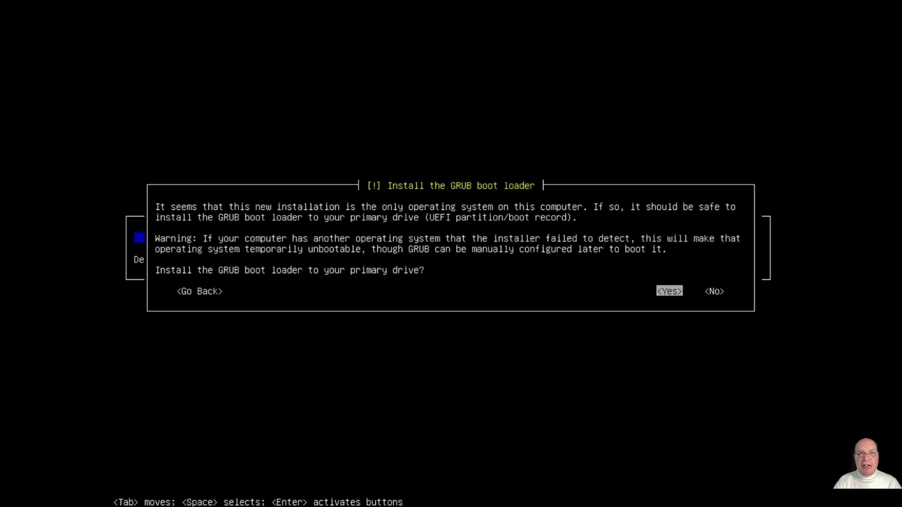
# - Install the GRUB boot loader to the primary drive /dev/vda
pyautogui.press('Return')
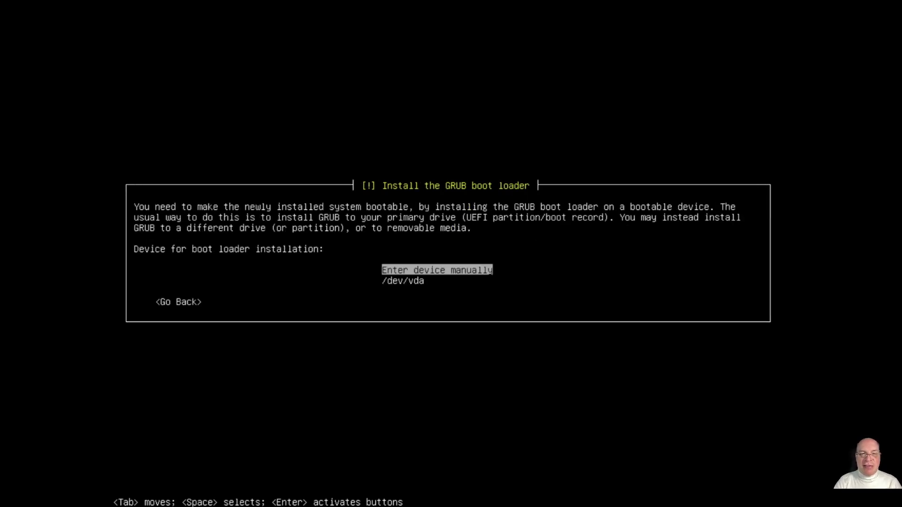
pyautogui.press('Down')
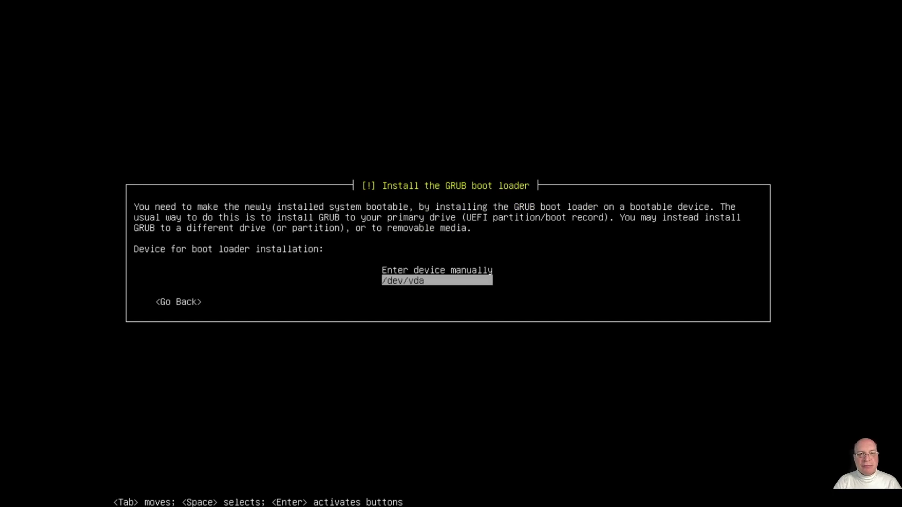
pyautogui.press('Return')
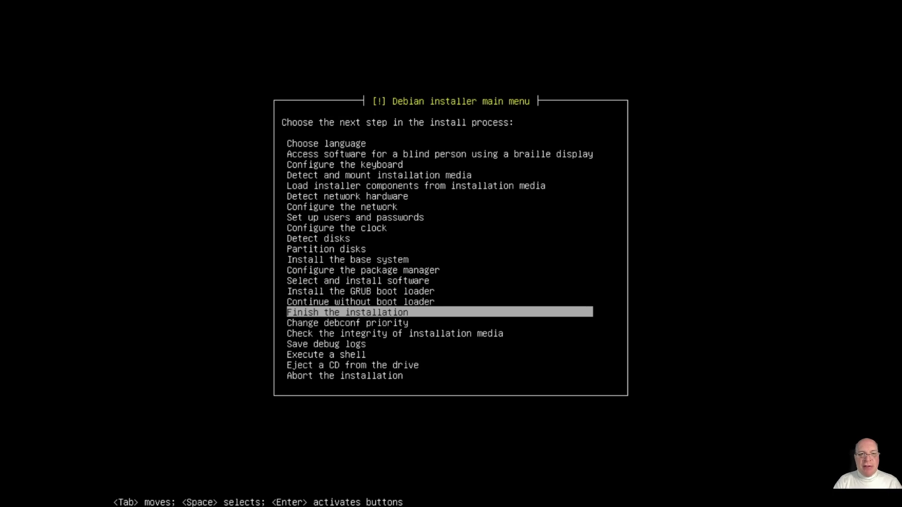
# - Finish the installation and boot Debian GNU/Linux from the Virtio disk
pyautogui.press('Return')
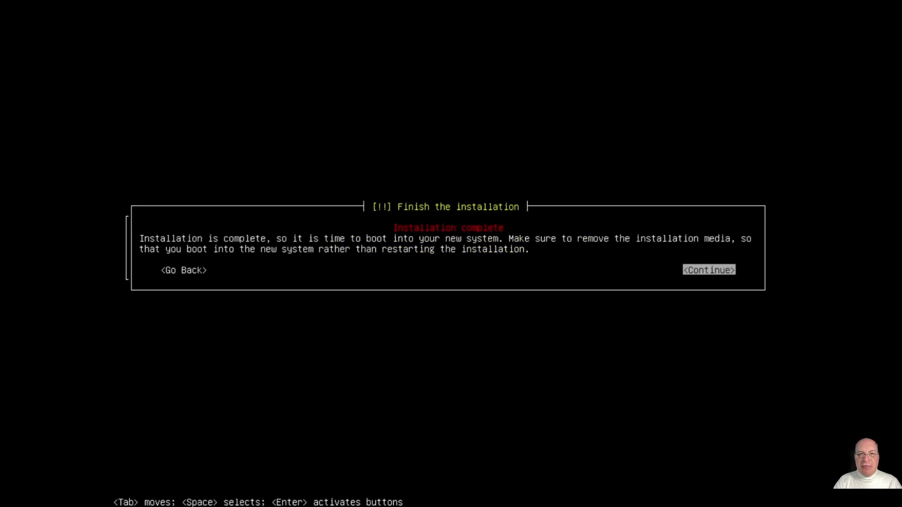
pyautogui.press('Return')
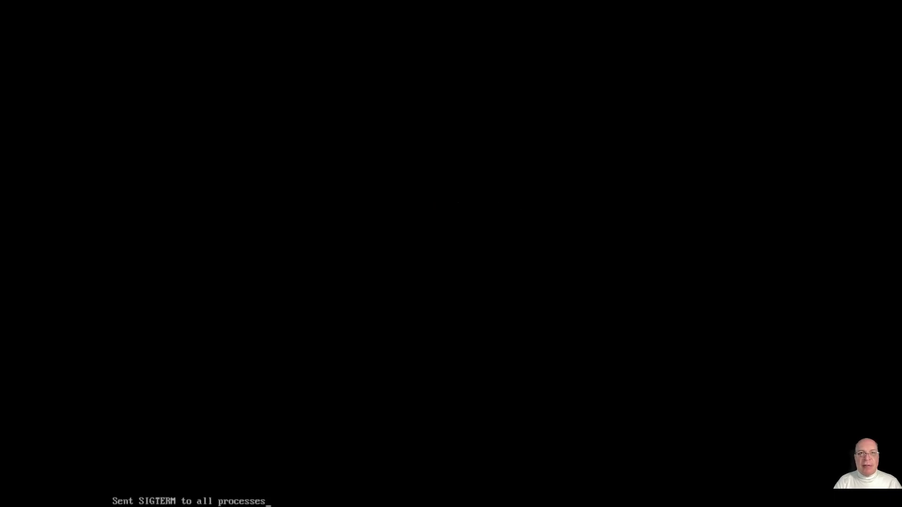
pyautogui.press('Escape')
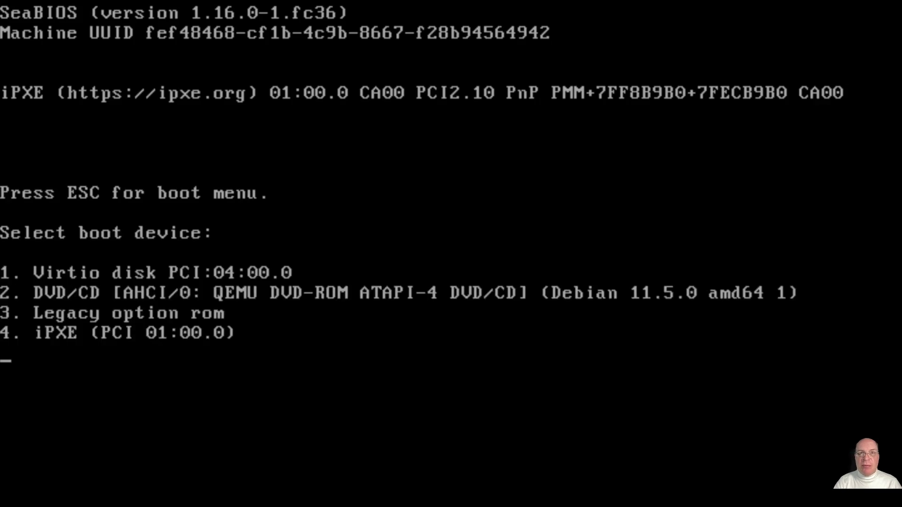
pyautogui.press('1')
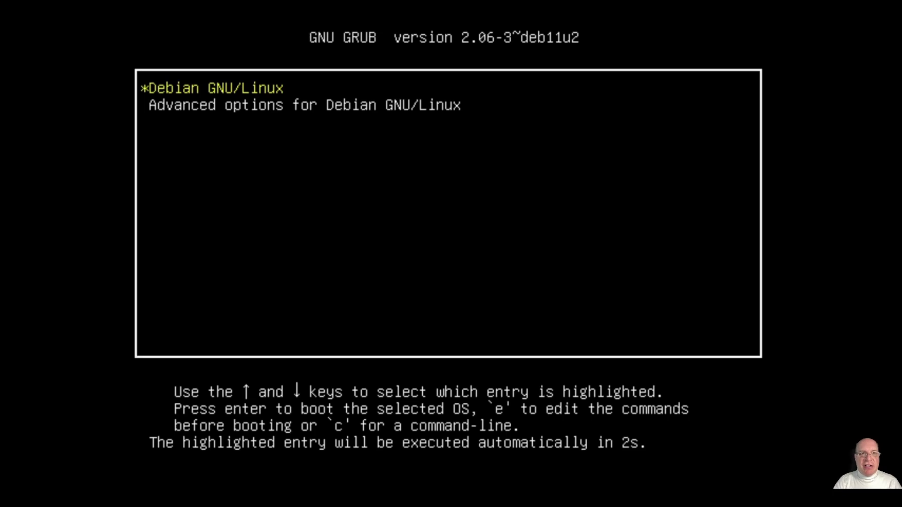
pyautogui.press('Return')
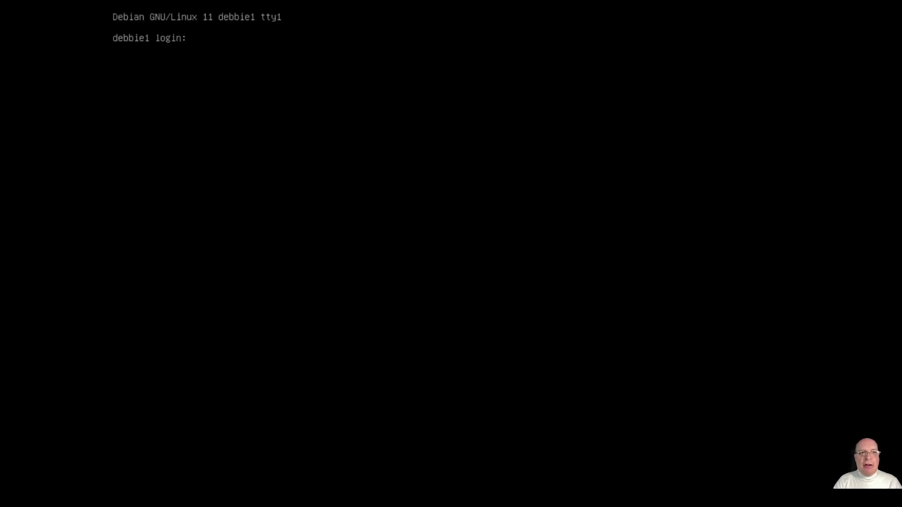
# - Log in to the console with the regular account's username and password
pyautogui.write('stephen')
pyautogui.press('Return')
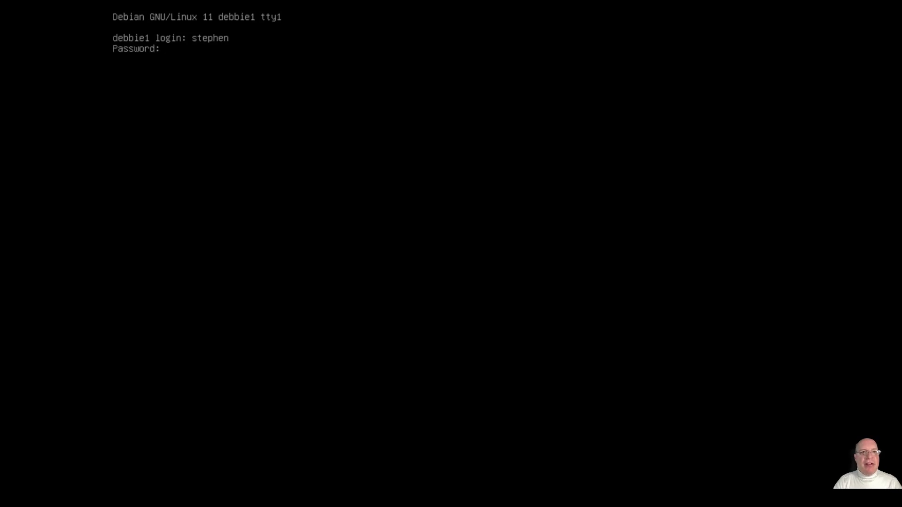
pyautogui.press('Return')
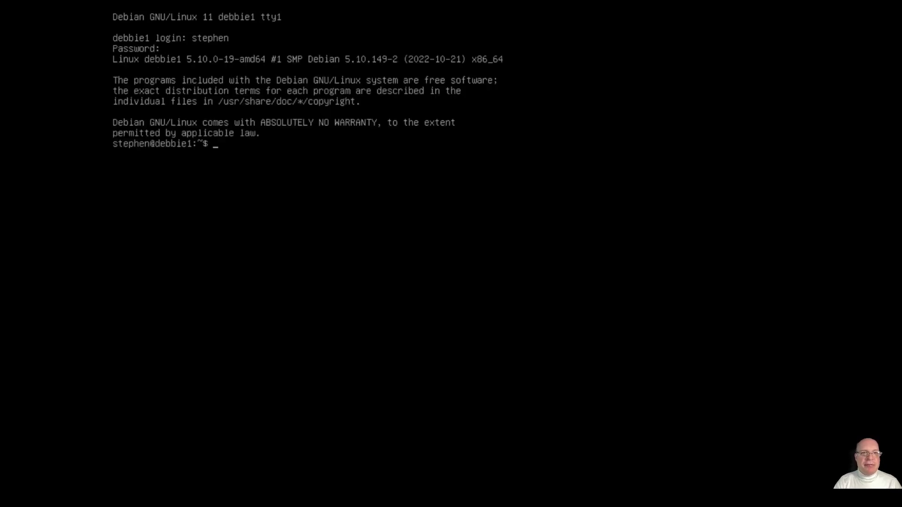
pyautogui.press('Return')
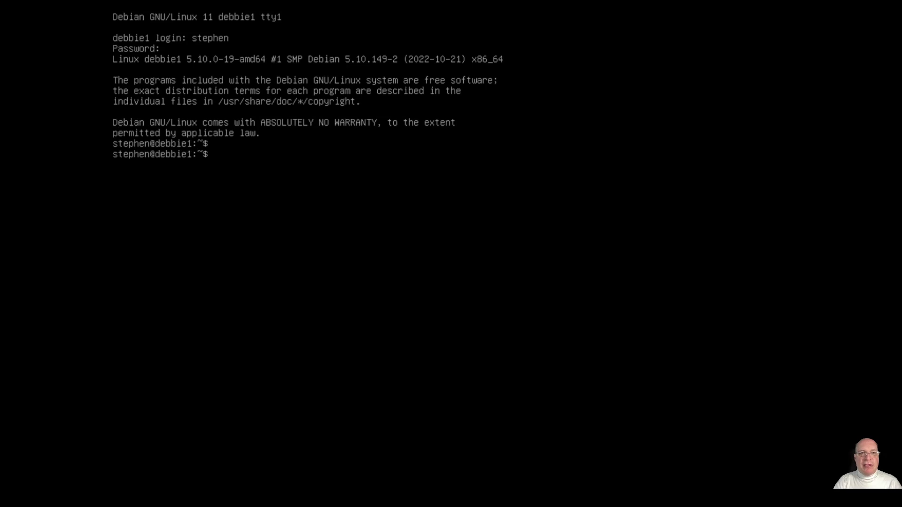
# - Check memory and swap with free -h and file system usage with df -h
pyautogui.write('free -h')
pyautogui.press('Return')
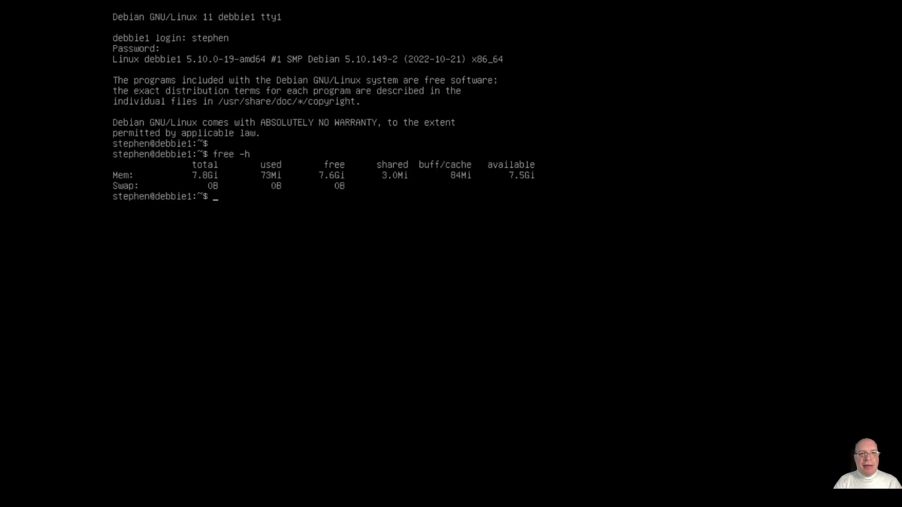
pyautogui.write('df -h')
pyautogui.press('Return')
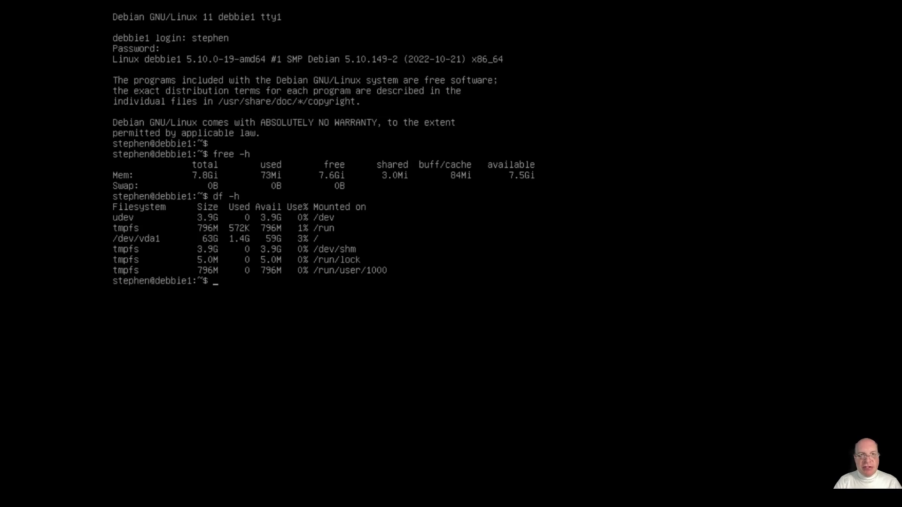
# - Clear the terminal and switch to the root account with su -, entering the root password
pyautogui.hotkey('ctrl', 'l')
pyautogui.write('su -')
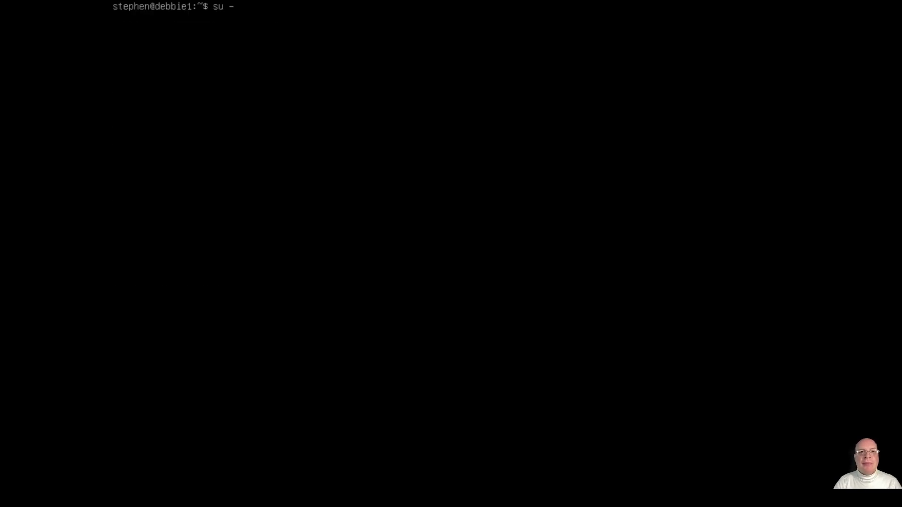
pyautogui.press('Return')
pyautogui.press('Return')
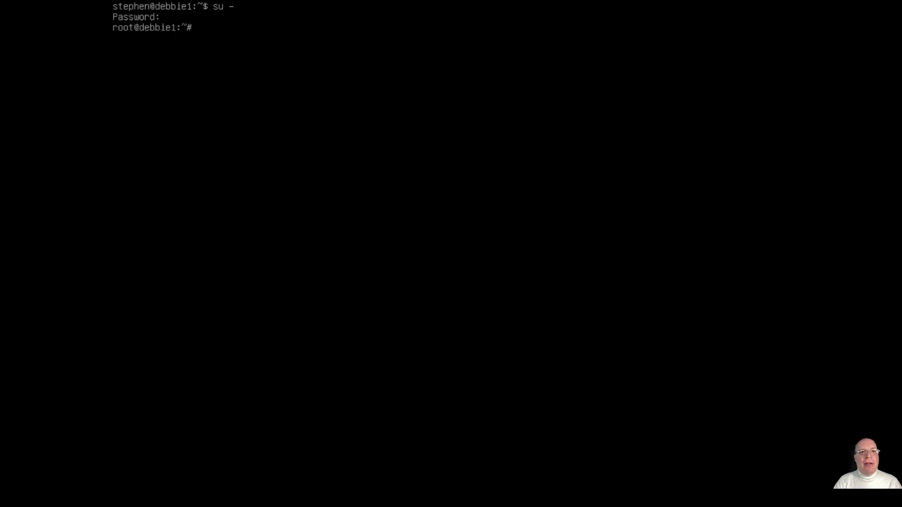
# - Comment out the active deb cdrom line in /etc/apt/sources.list with nano and save the file
pyautogui.write('nano /etc/apt/sources.list')
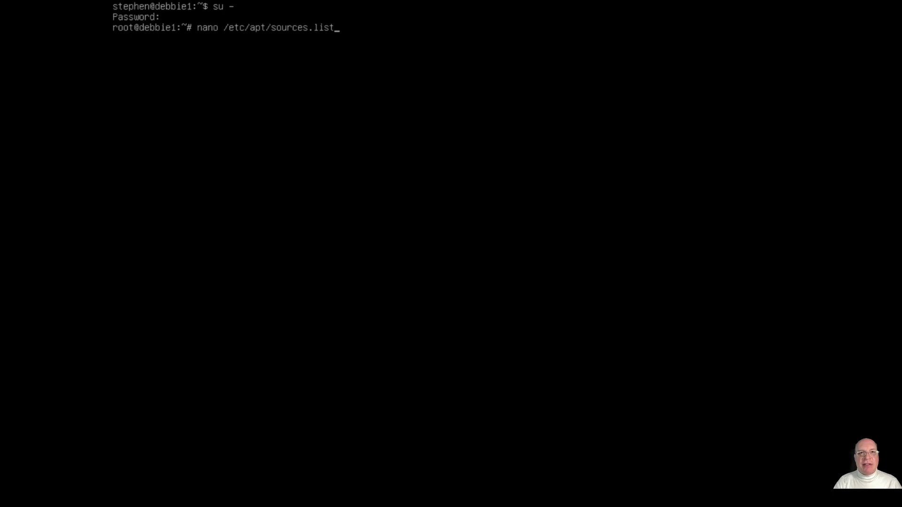
pyautogui.press('Return')
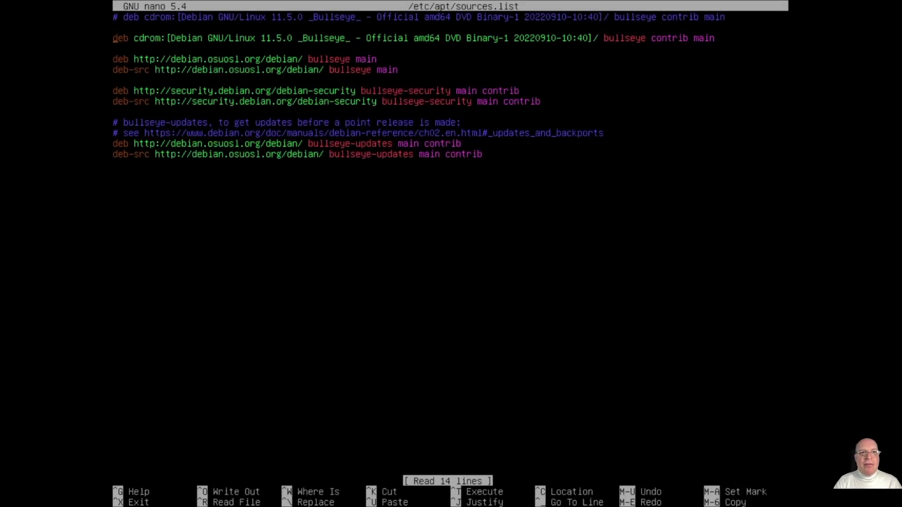
pyautogui.press('Down')
pyautogui.press('Down')
pyautogui.write('#')
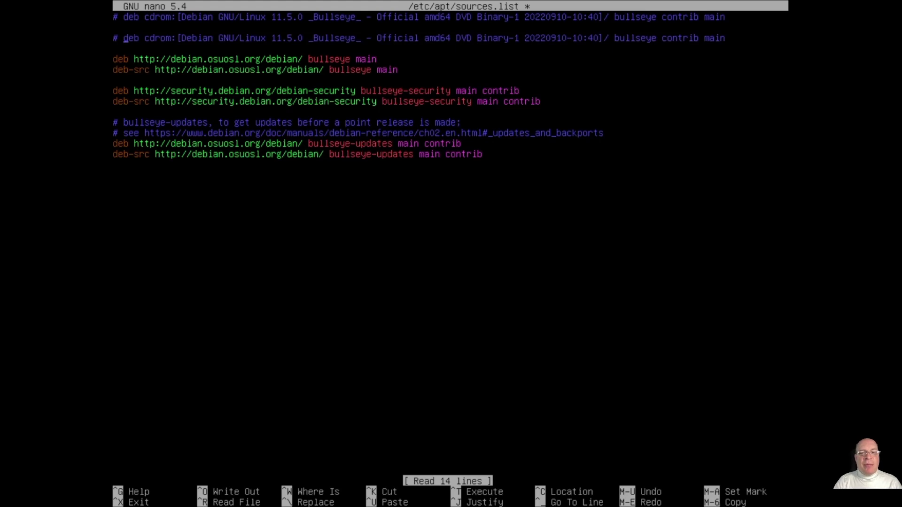
pyautogui.hotkey('ctrl', 'o')
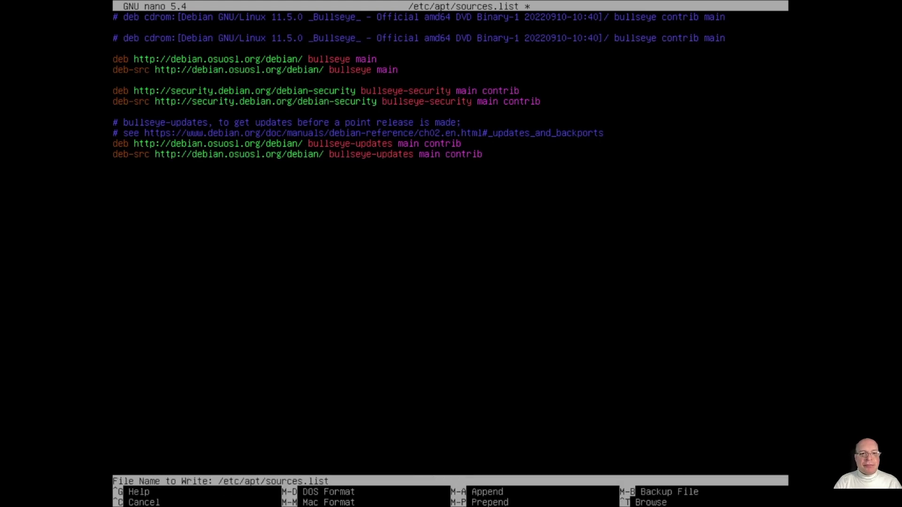
pyautogui.press('Return')
pyautogui.hotkey('ctrl', 'x')
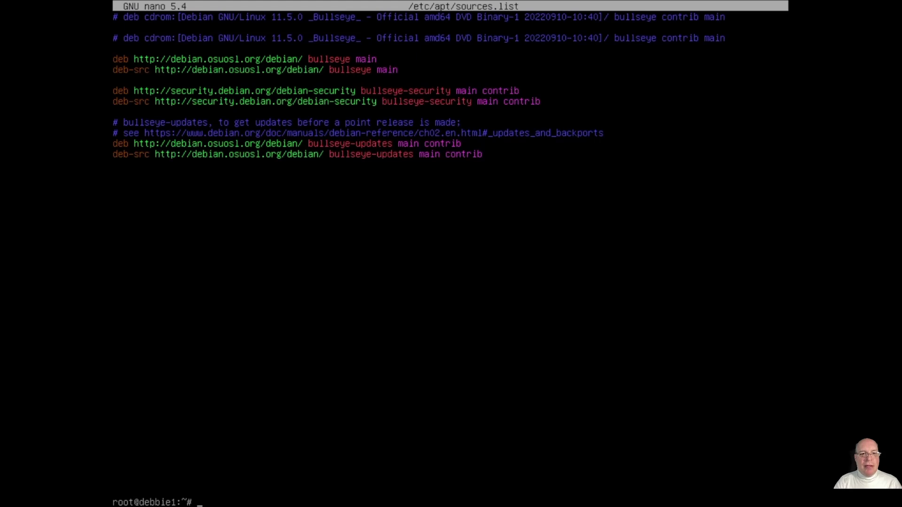
# - Clear the terminal and refresh the package lists with apt update
pyautogui.hotkey('ctrl', 'l')
pyautogui.write('apt update')
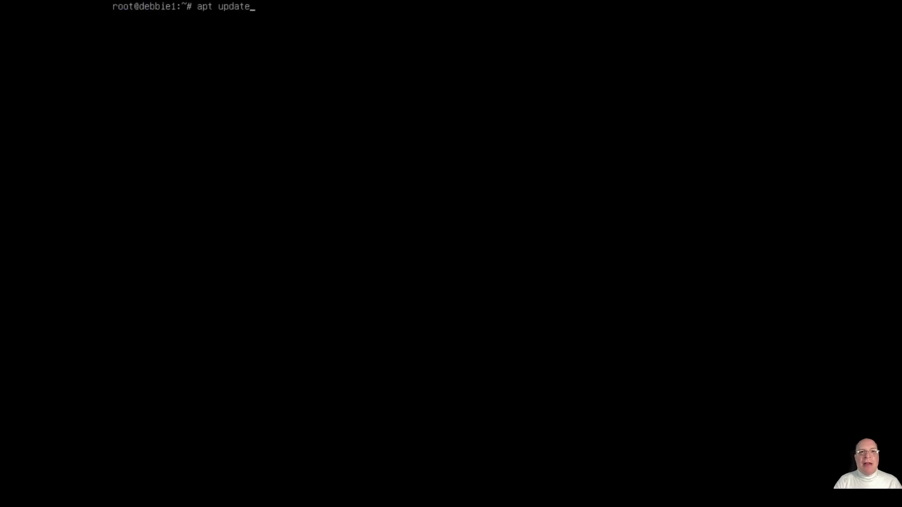
pyautogui.press('Return')
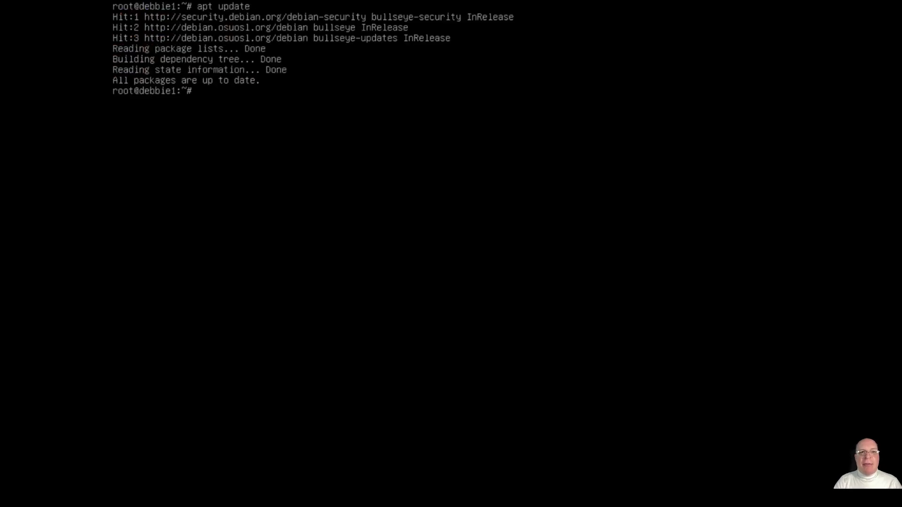
# - Install the gpg and sudo packages with apt, accepting the additional packages, and clear the terminal
pyautogui.write('apt install gpg sudo')
pyautogui.press('Return')
pyautogui.press('Return')
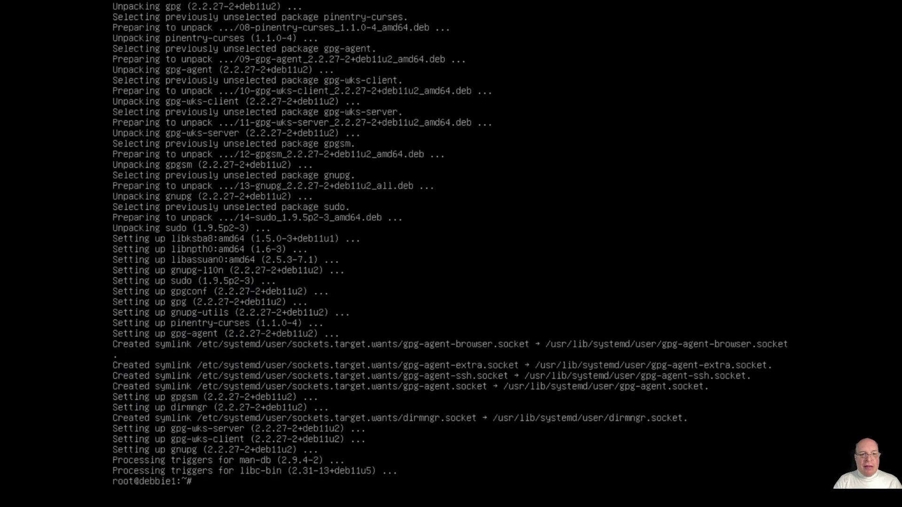
pyautogui.hotkey('ctrl', 'l')
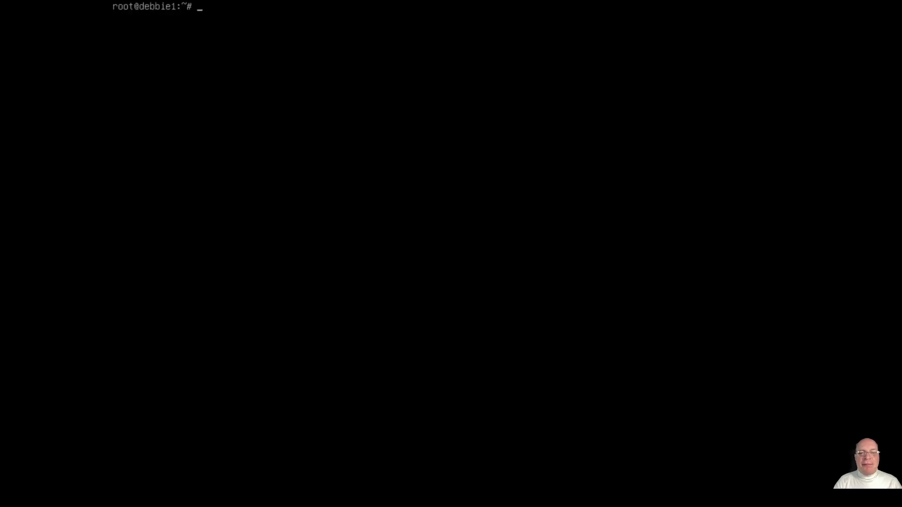